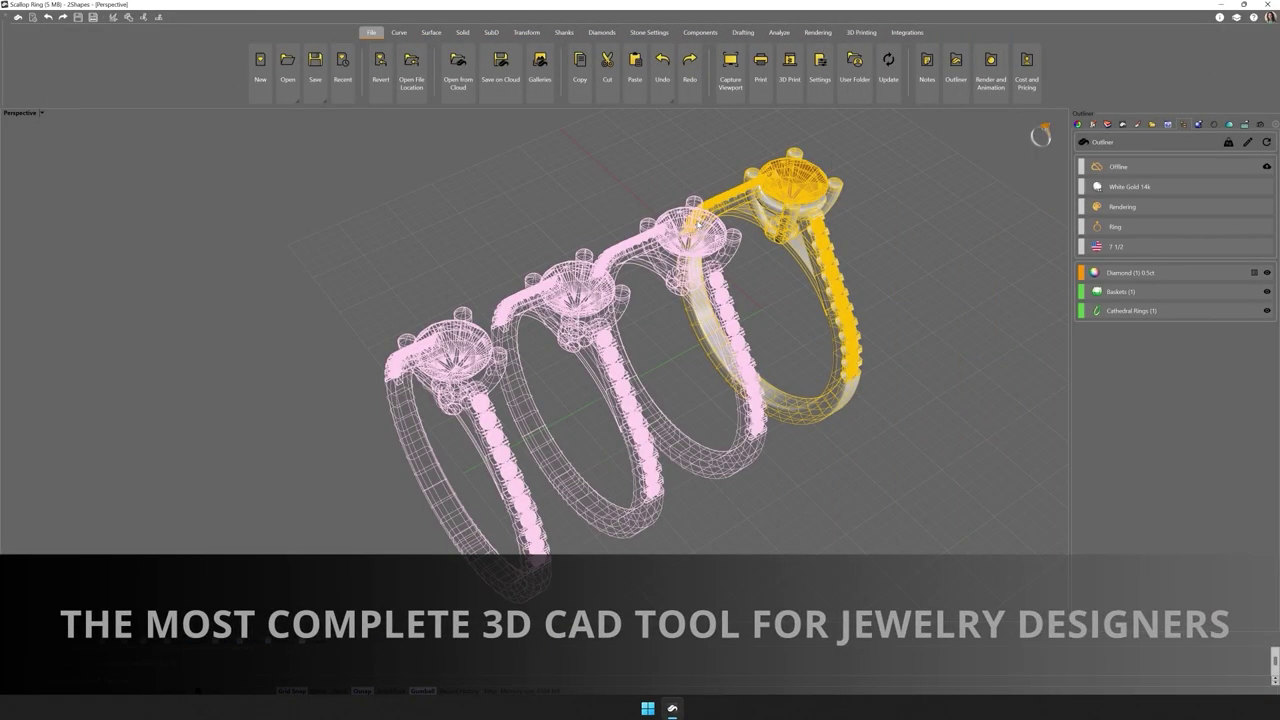
Finish copying the ring into a row of four and rework the basket of the front ring
key("Return")
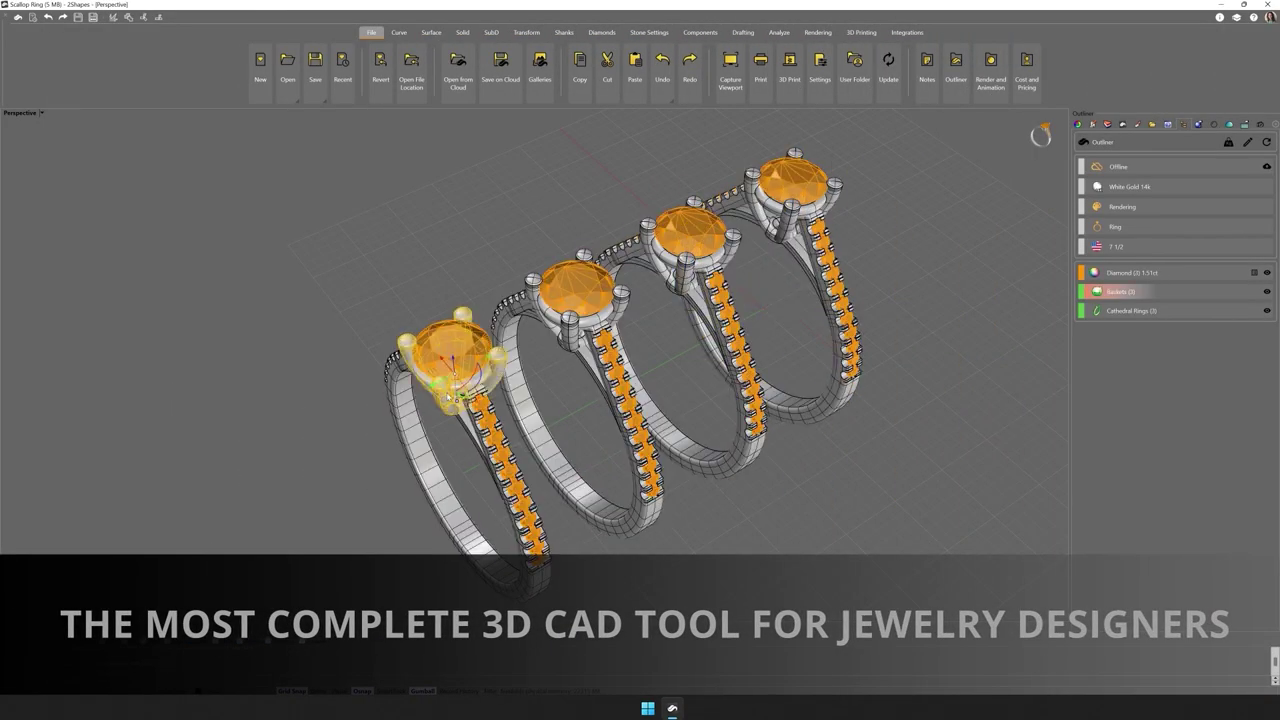
right_click(640, 350)
left_click(660, 305)
left_click(1229, 143)
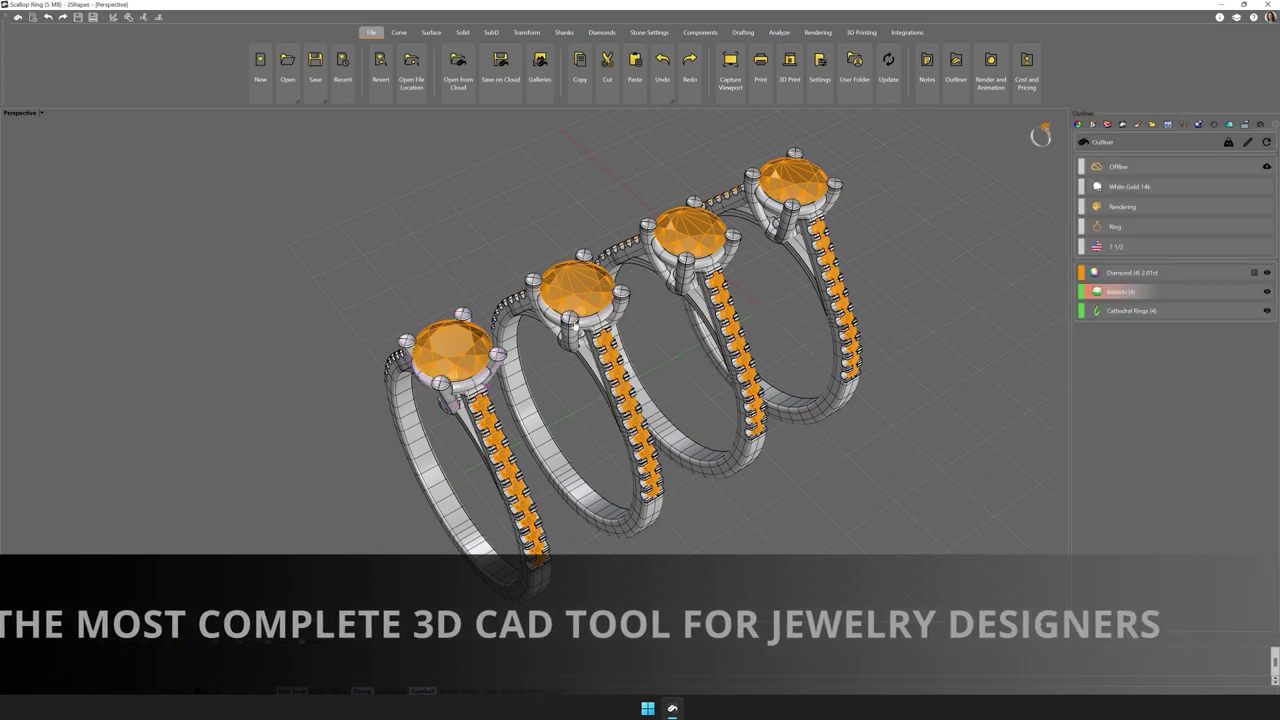
Edit the second ring's basket and set the cap mode of its prongs to Claw
right_click(640, 346)
left_click(660, 305)
left_click(1172, 464)
left_click(1120, 481)
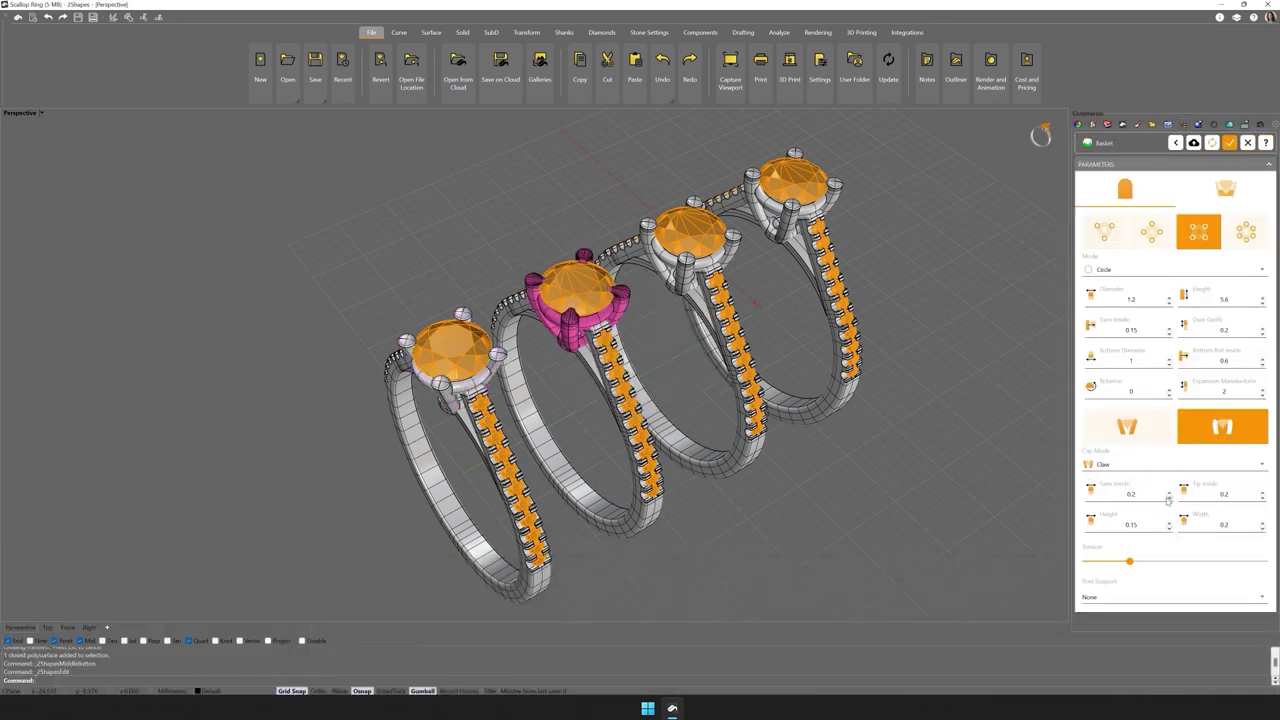
left_click(1229, 143)
Add a peg head to the bare centre diamond of the third ring in the row
left_click(649, 32)
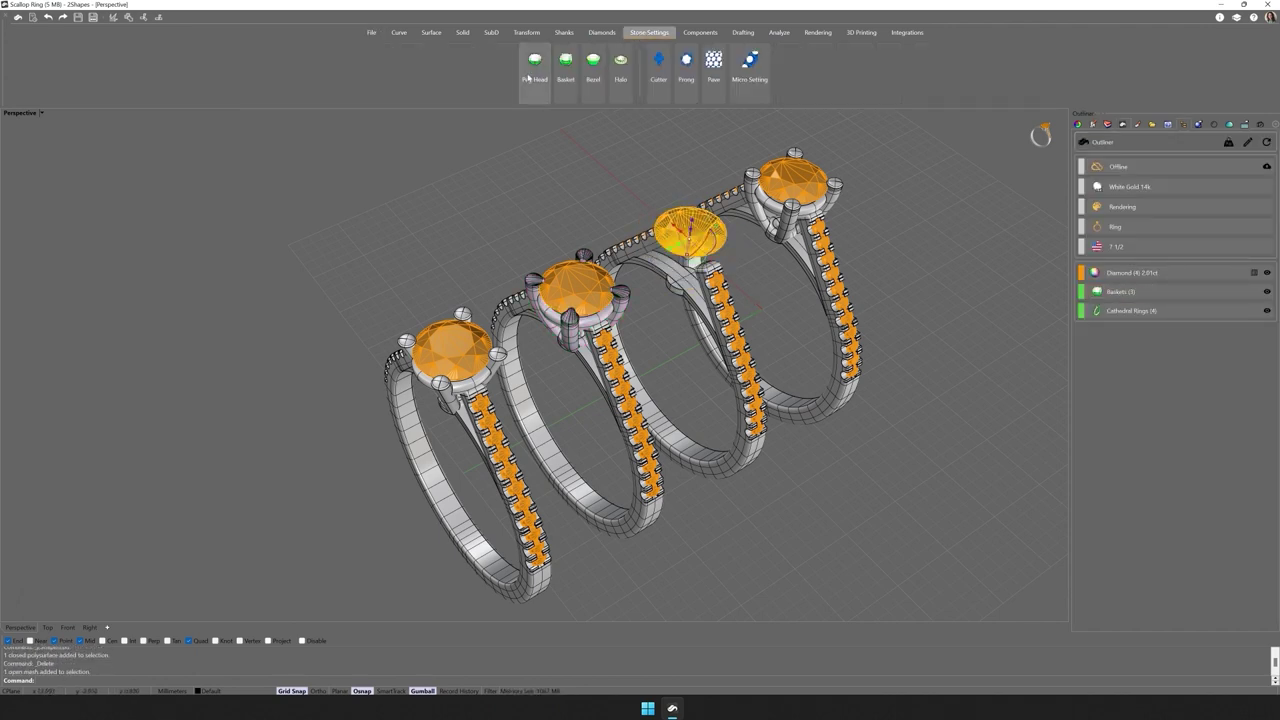
left_click(535, 65)
left_click(1229, 143)
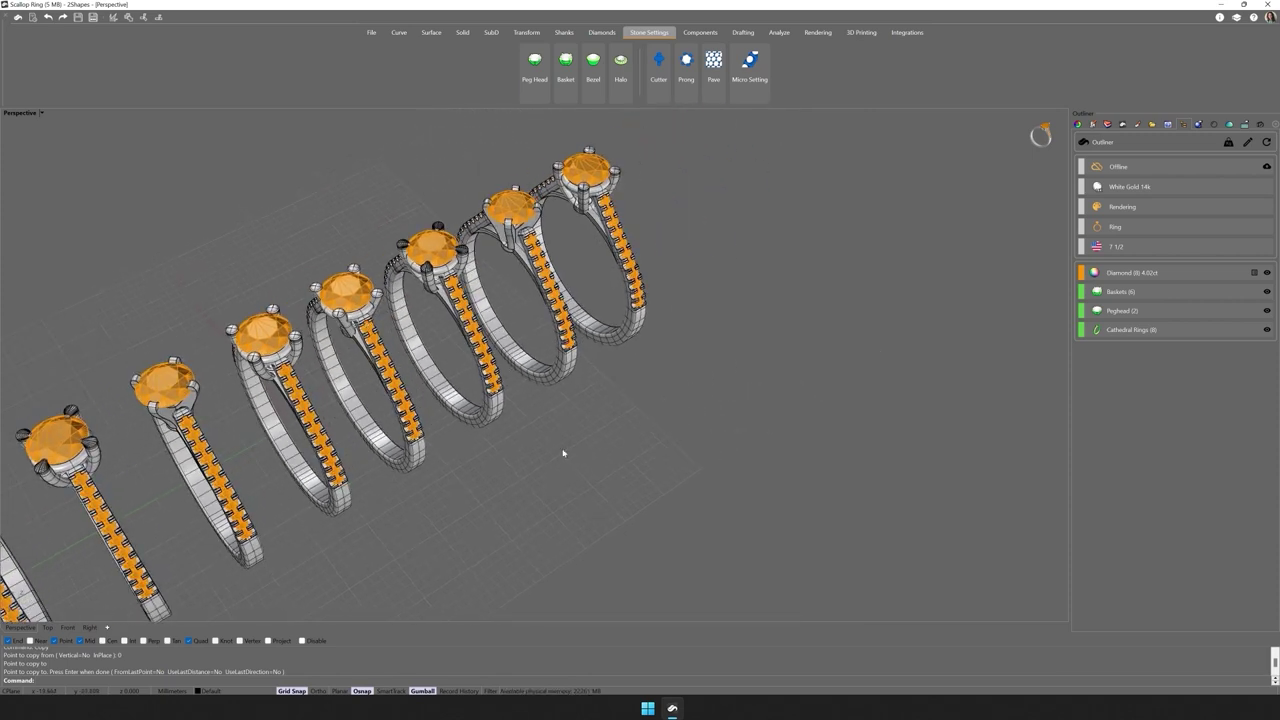
Change the centre diamonds of the four rings at the back of the row to the Cushion cut
middle_click(583, 172)
left_click(600, 374)
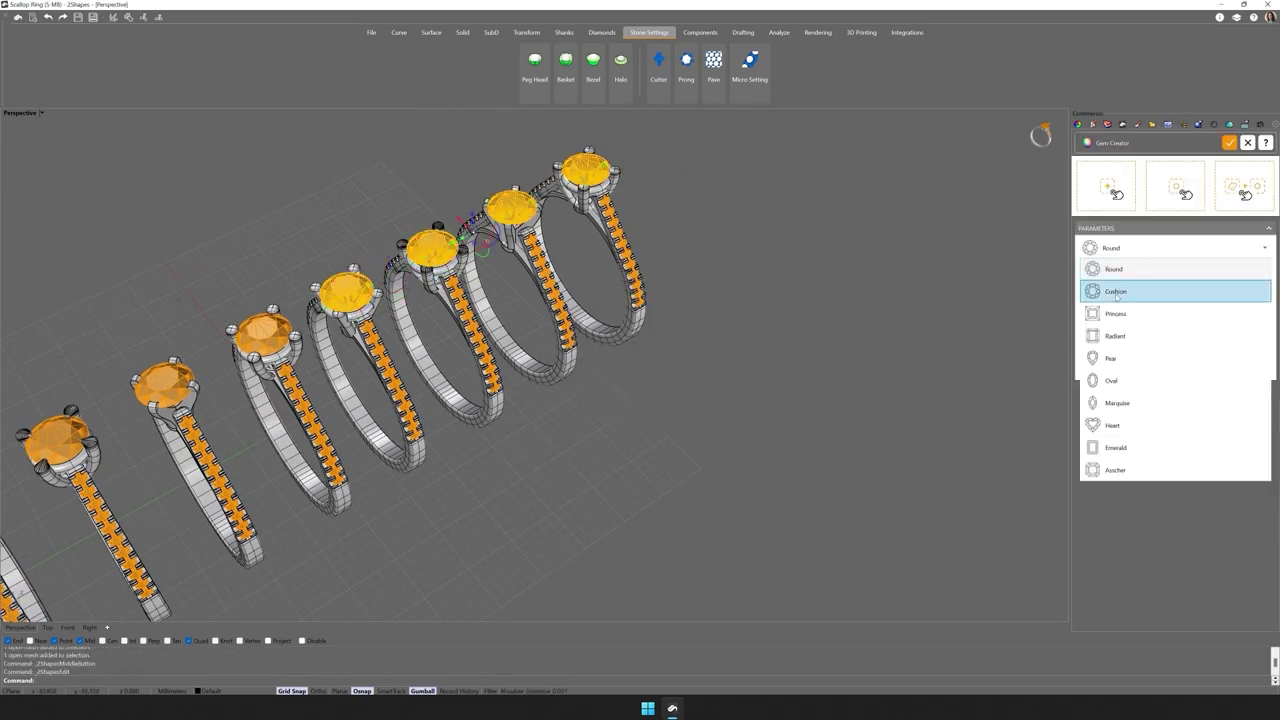
right_click(688, 323)
Copy the four rings at the end of the row to extend it and give the copies plain shanks
left_click_drag(371, 186, 900, 486)
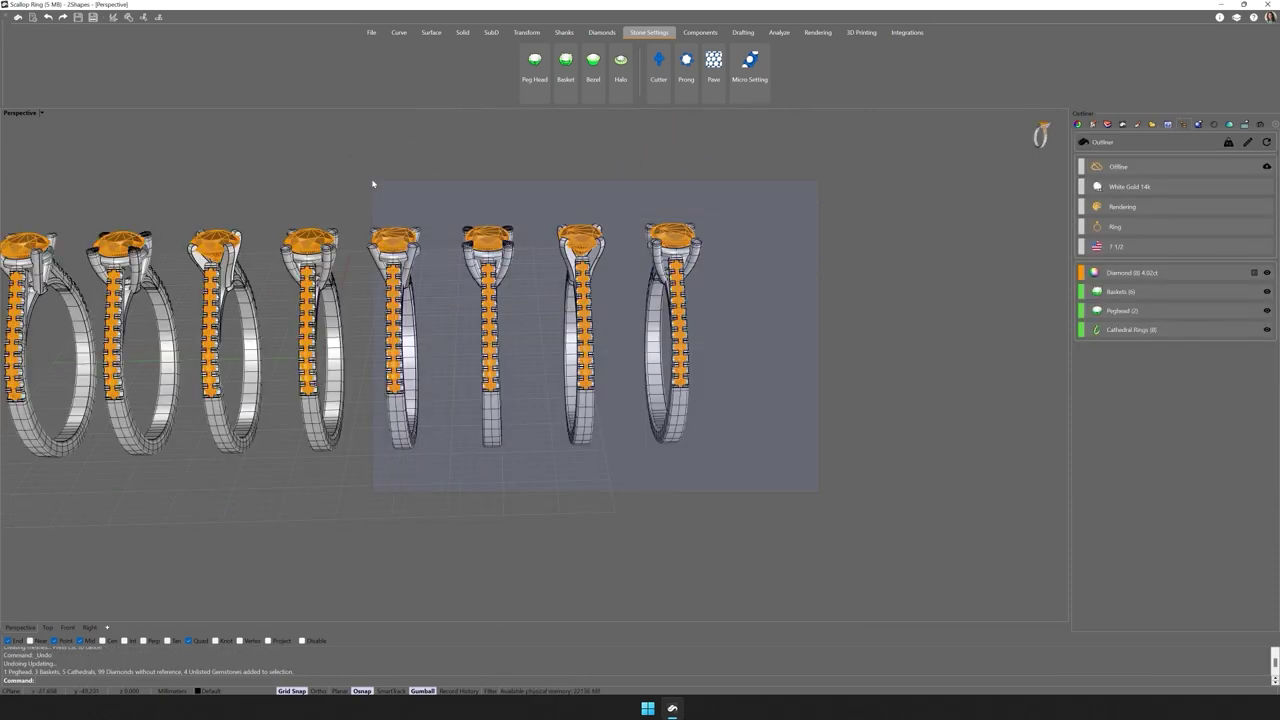
middle_click(640, 343)
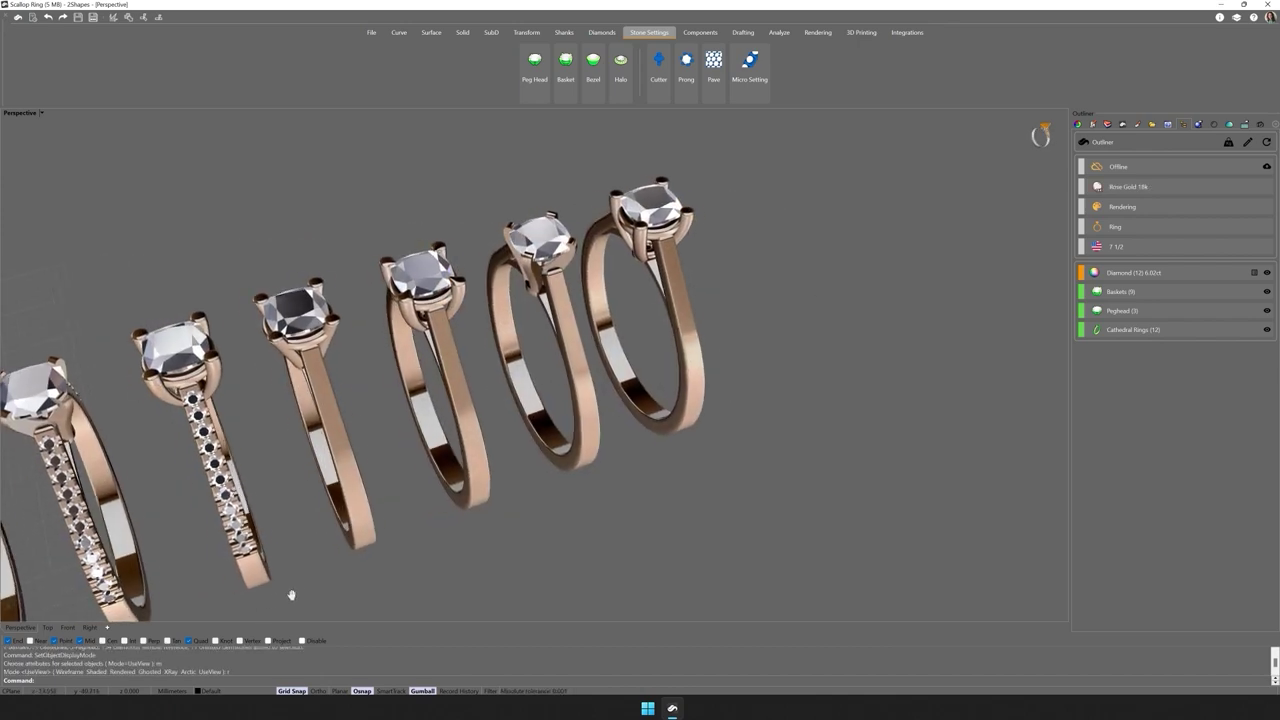
right_click_drag(289, 594, 666, 500, "shift")
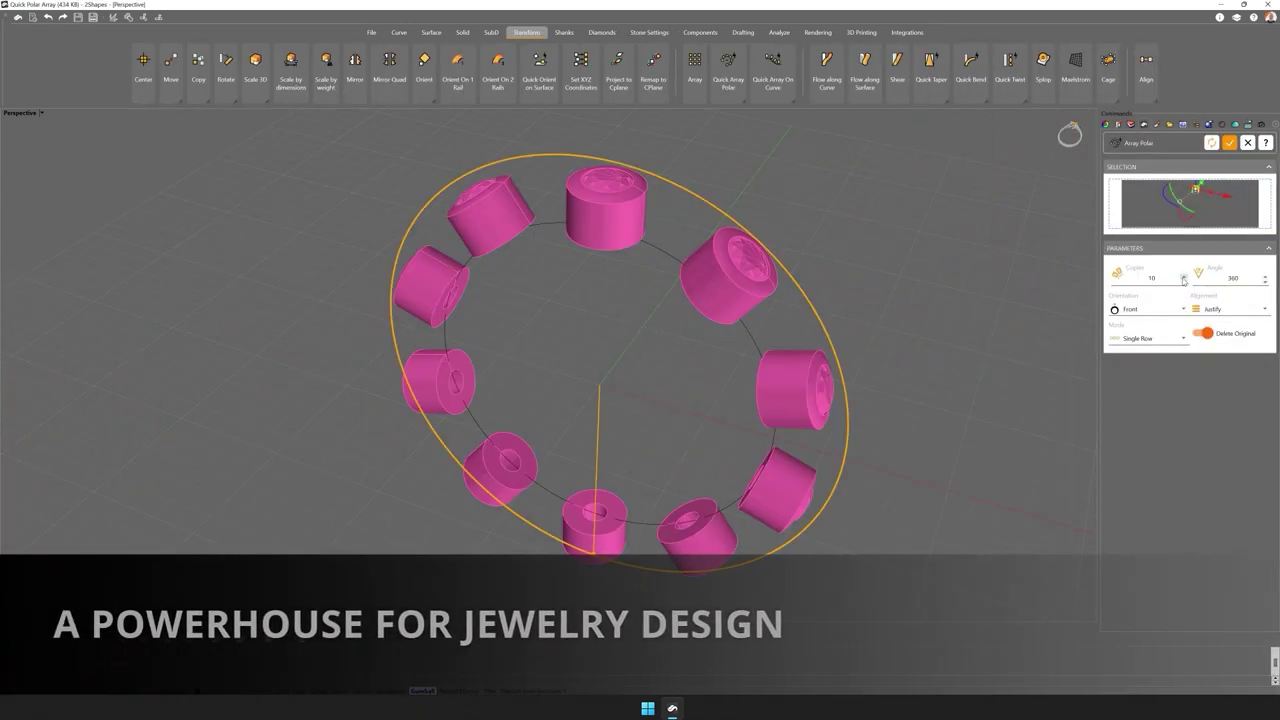
Increase the polar array of bezels around the ring curve to 20 copies
left_click(1184, 277)
left_click(1184, 277)
left_click(1184, 277)
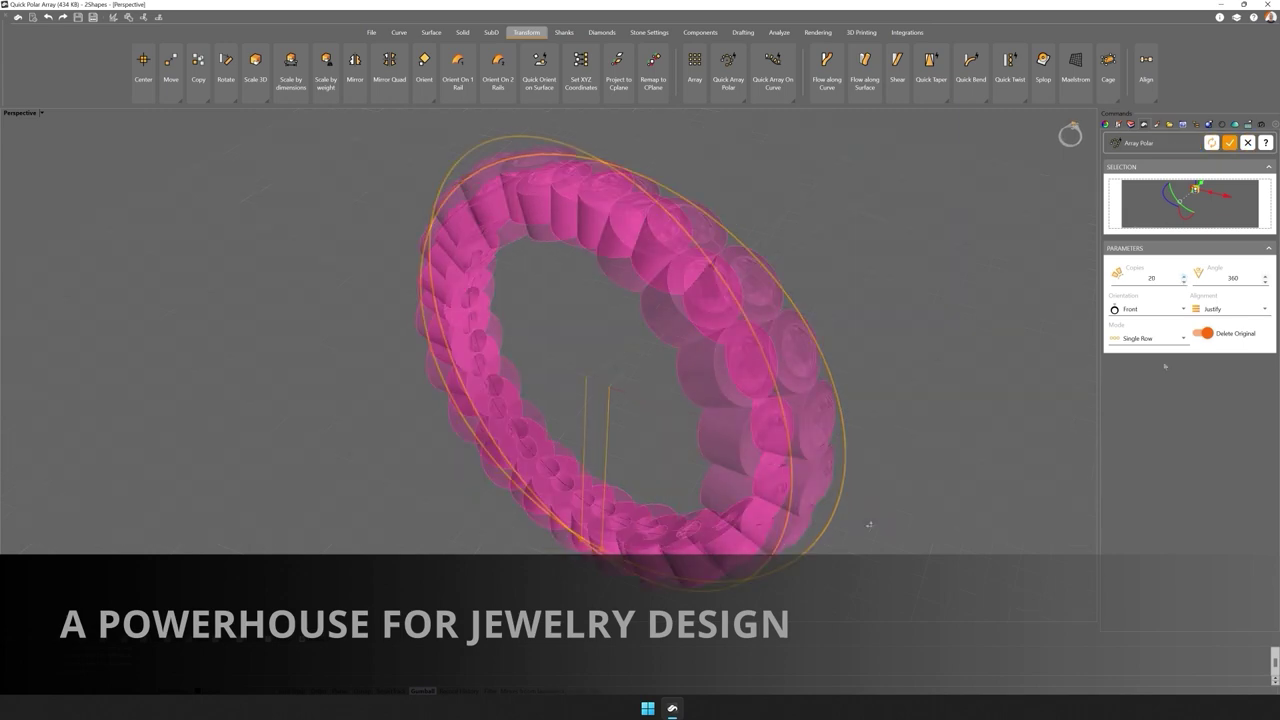
Switch the bezel polar array from a single row to three staggered rows around the ring and apply it
left_click(1183, 338)
left_click(1150, 366)
left_click(1264, 366)
left_click(1264, 366)
left_click(1264, 366)
left_click(1126, 387)
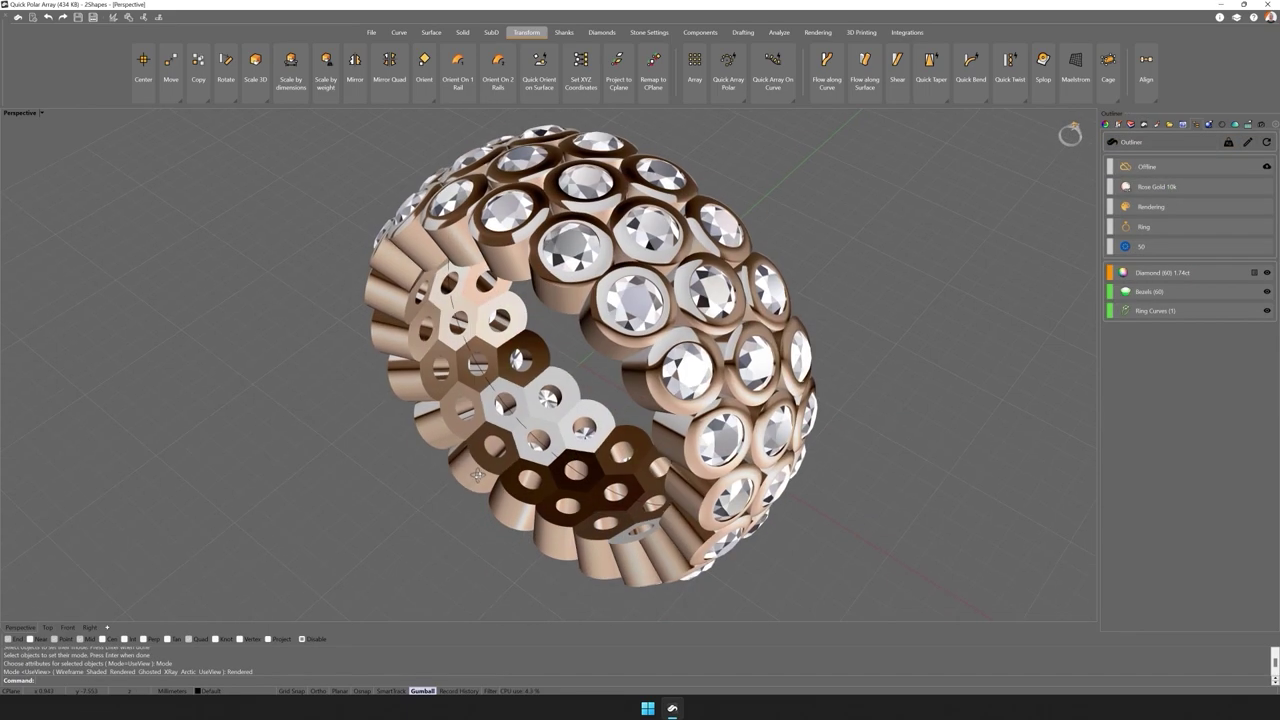
right_click_drag(449, 466, 623, 534)
scroll(301, 391, "up", 5)
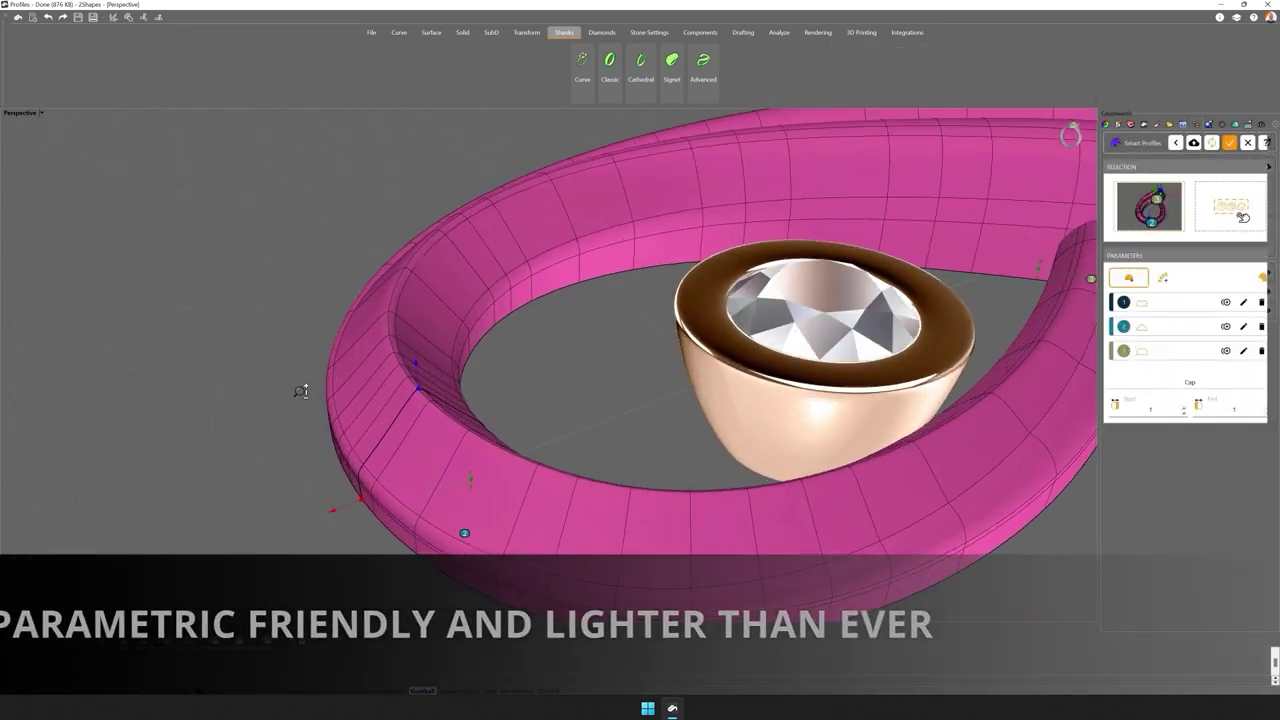
Adjust the shank's shape by moving the profile handle on the inner edge of the band
scroll(301, 391, "up", 3)
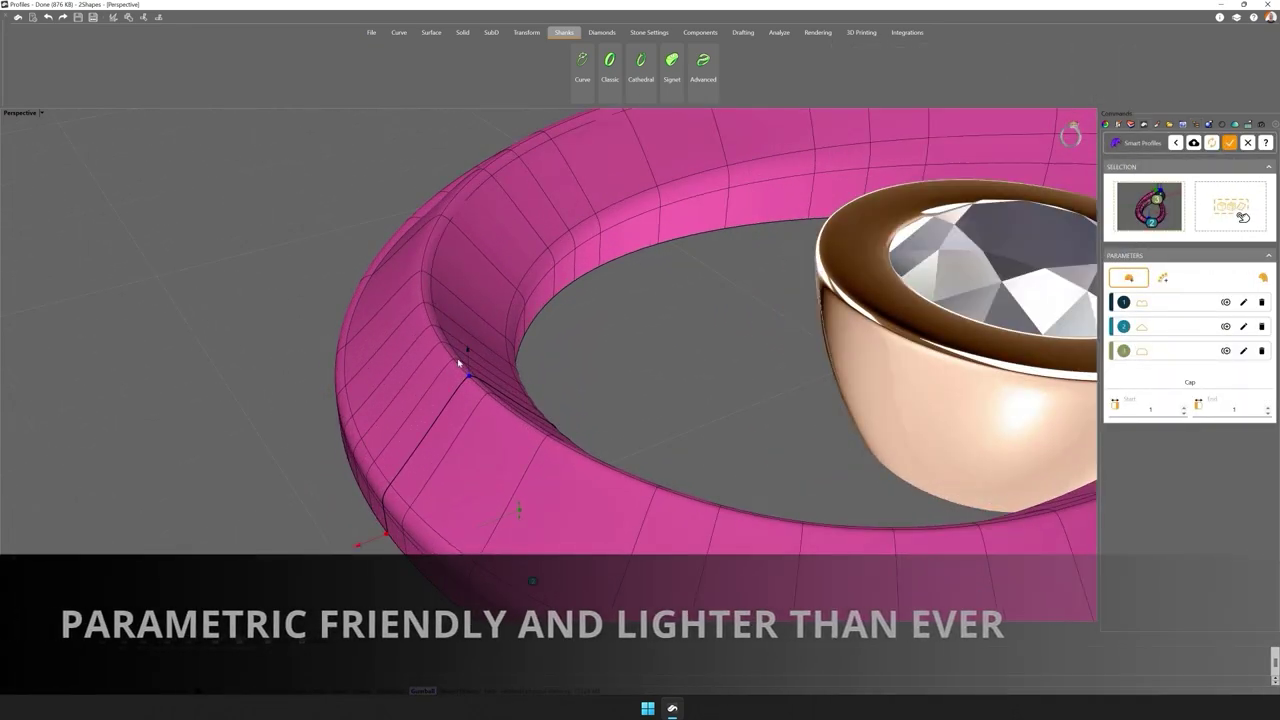
left_click_drag(468, 390, 468, 392)
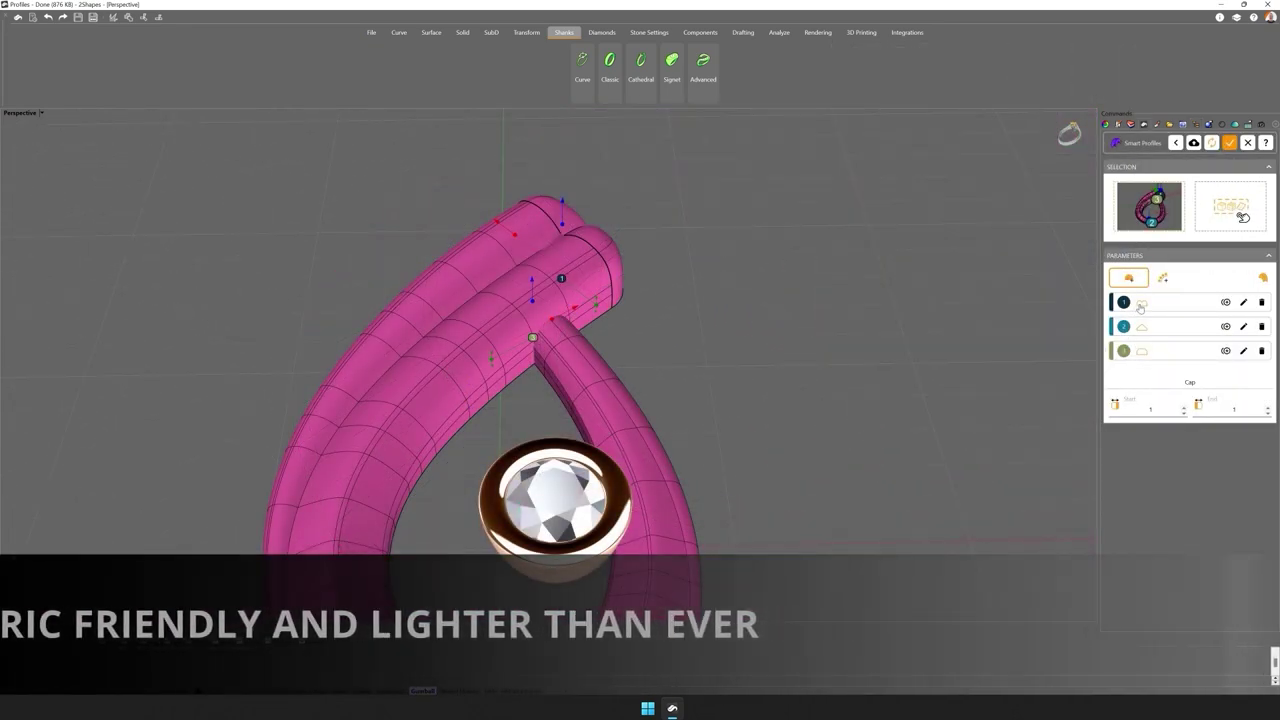
Reshape the shank's first profile in the Assets Editor into two central lobes with sloped straight shoulders
left_click(1141, 303)
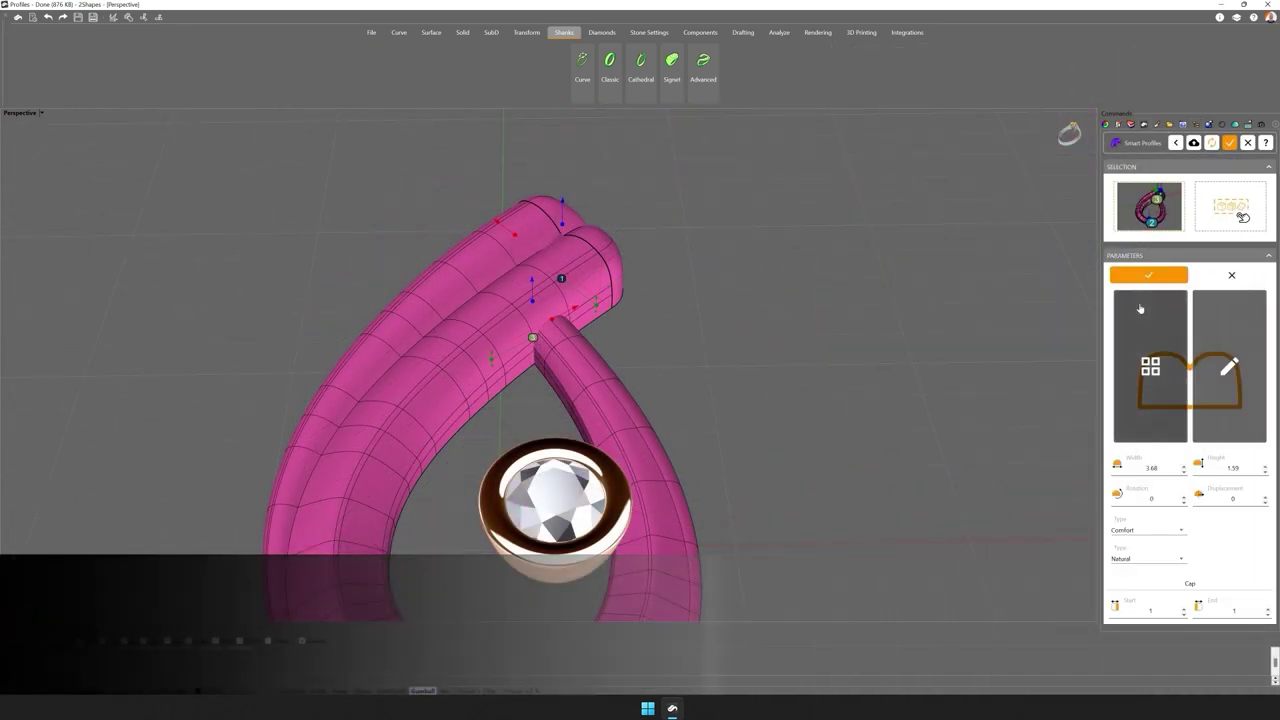
left_click(1229, 367)
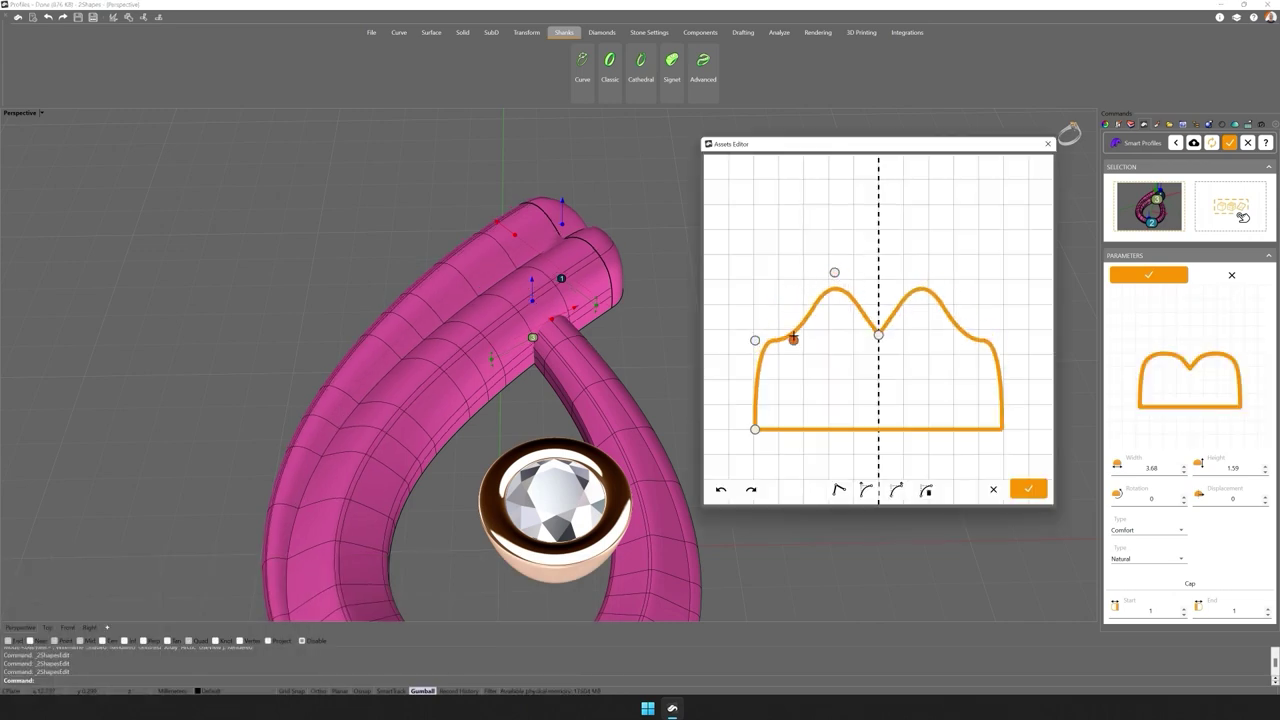
left_click_drag(793, 339, 798, 344)
left_click(838, 490)
left_click(805, 342)
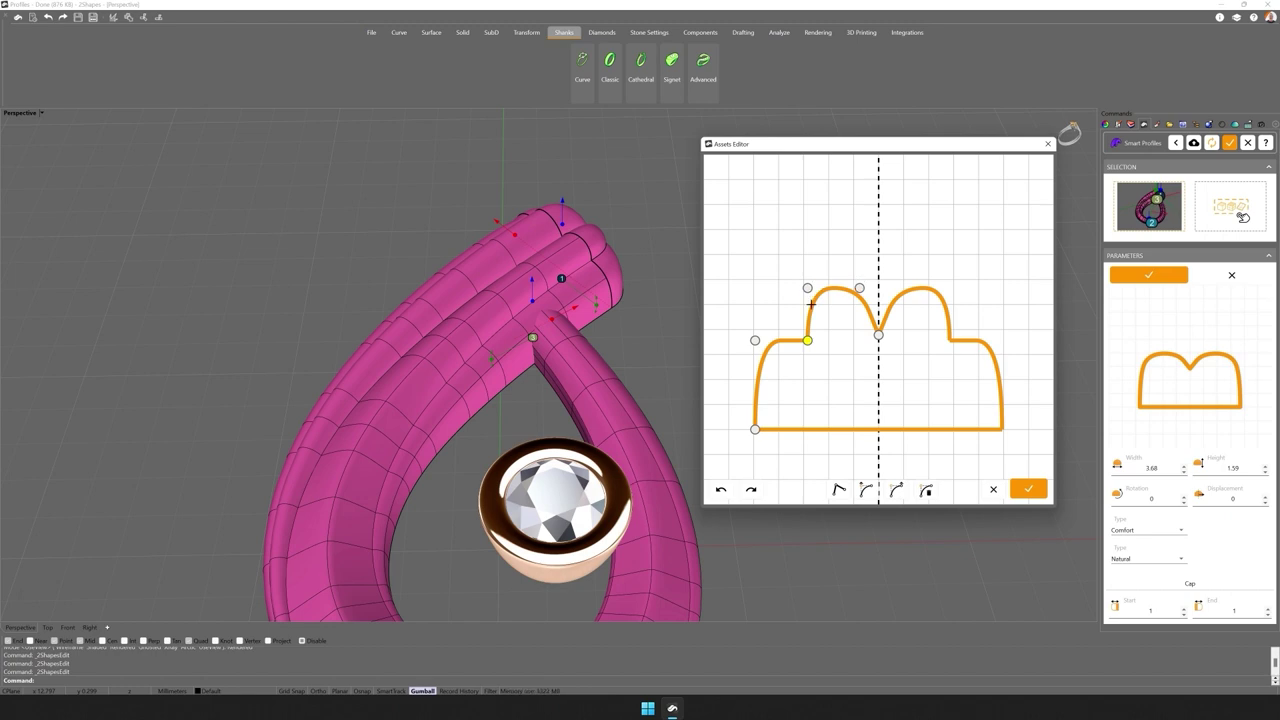
left_click_drag(755, 340, 755, 373)
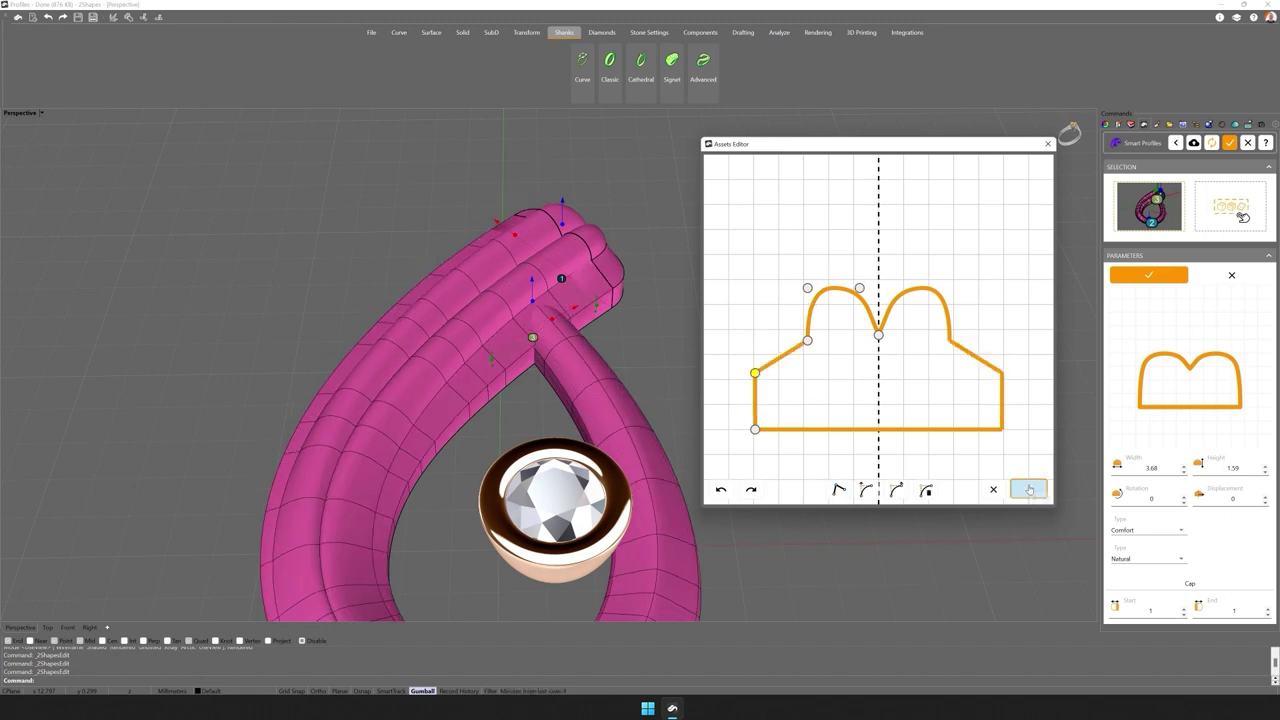
left_click(1028, 489)
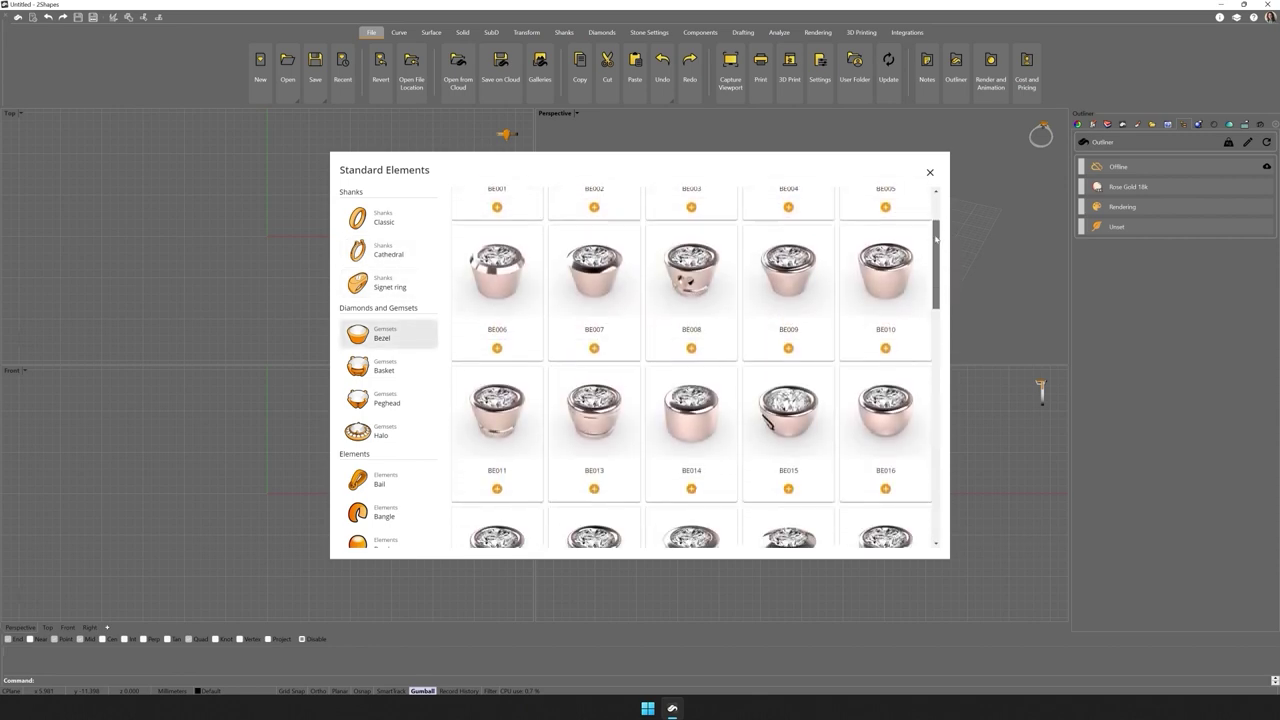
Browse the Bezel, Basket, Bail and Other categories of the Standard Elements library
scroll(928, 285, "down", 5)
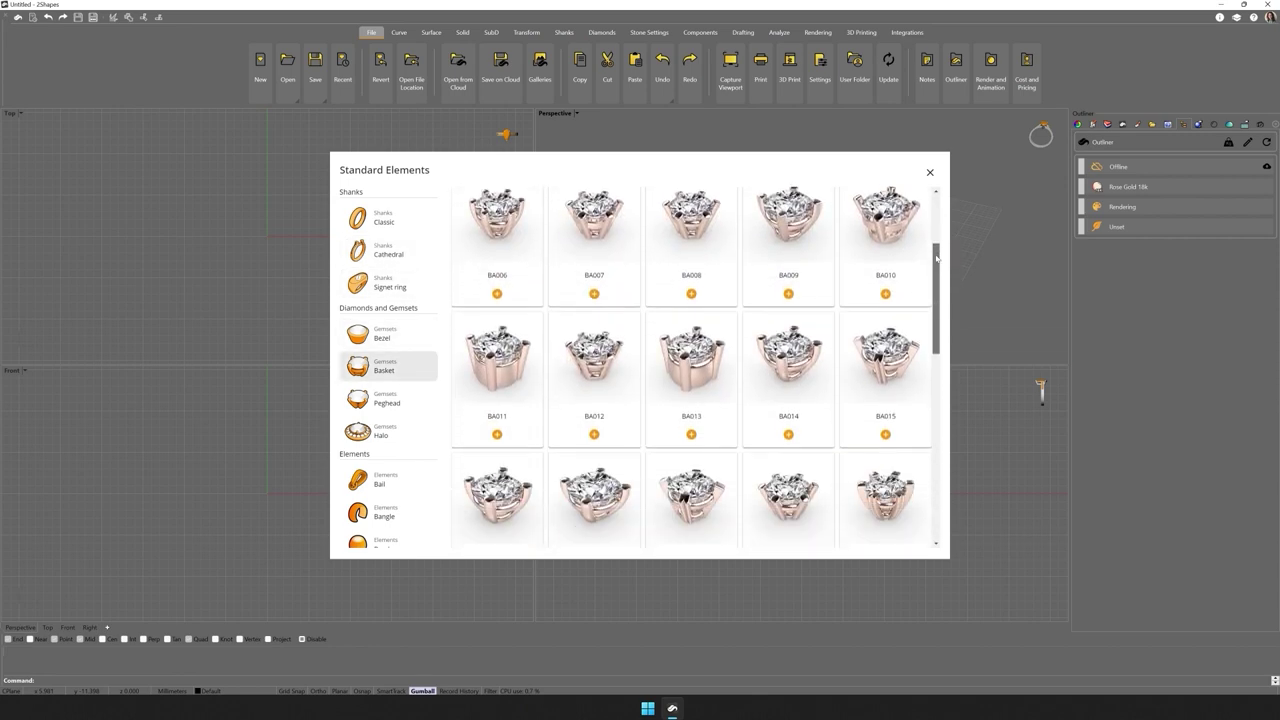
left_click_drag(937, 258, 936, 383)
scroll(936, 383, "down", 15)
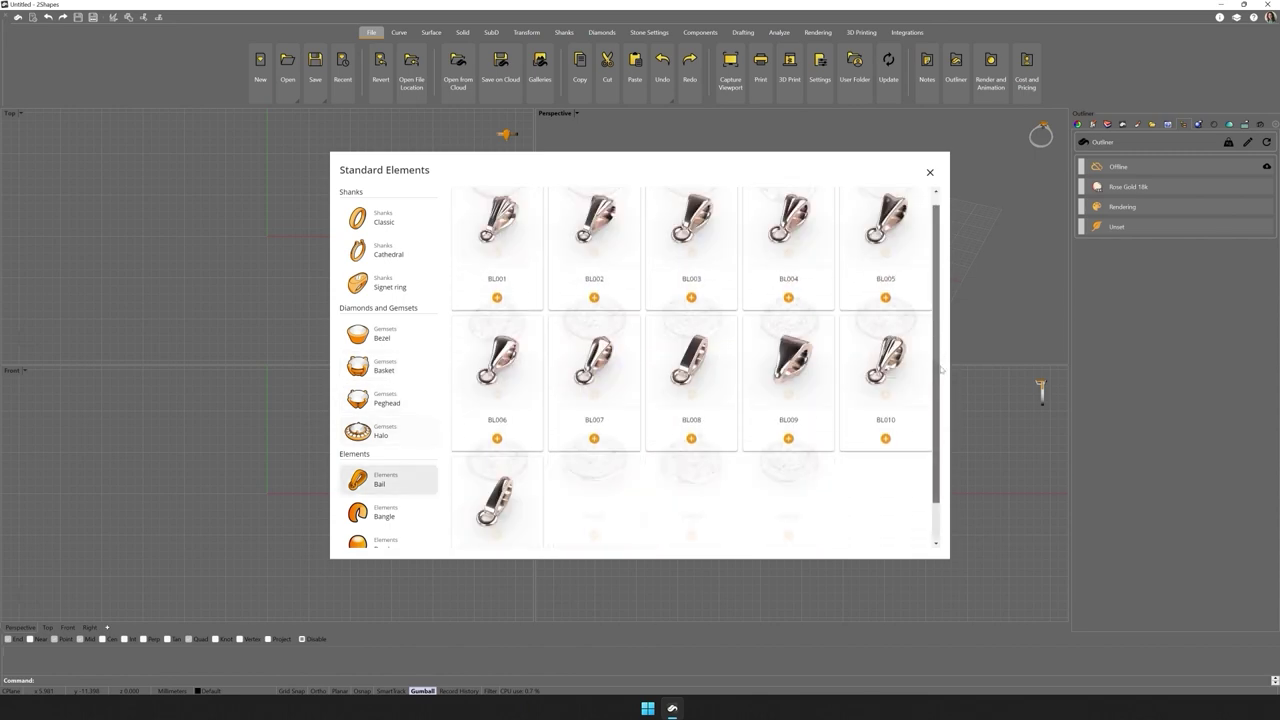
scroll(940, 279, "down", 15)
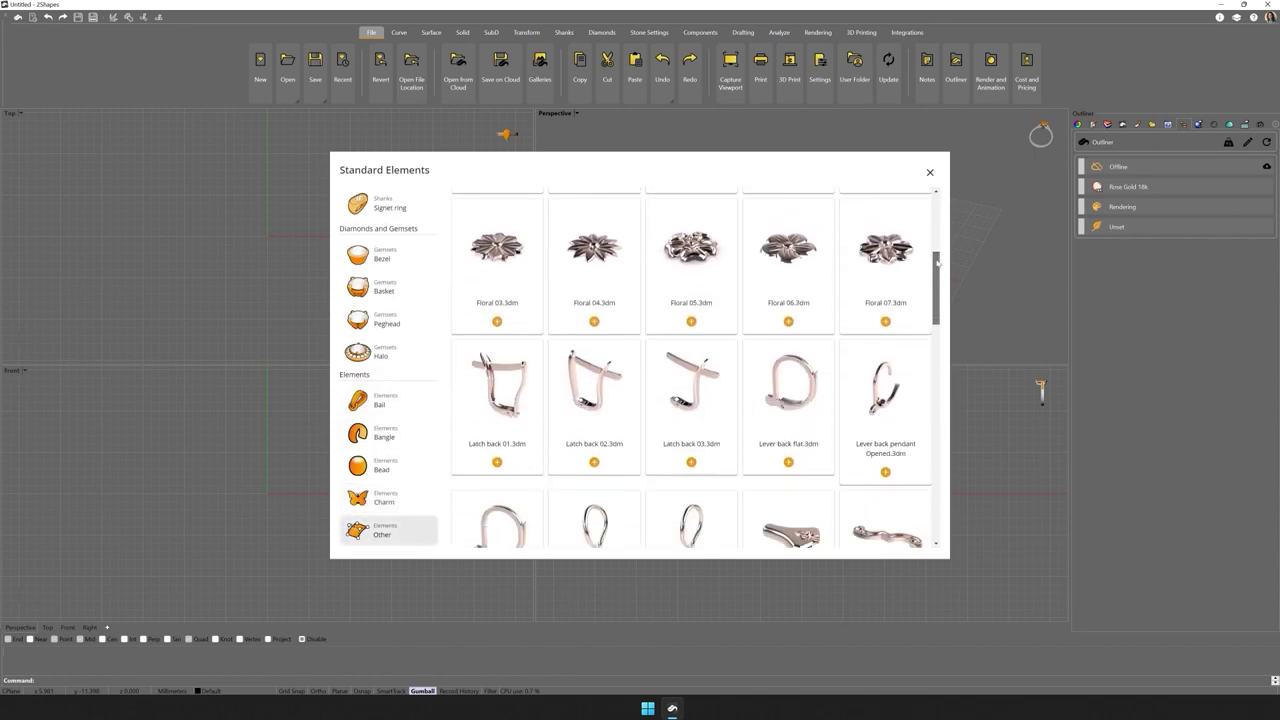
scroll(936, 310, "down", 3)
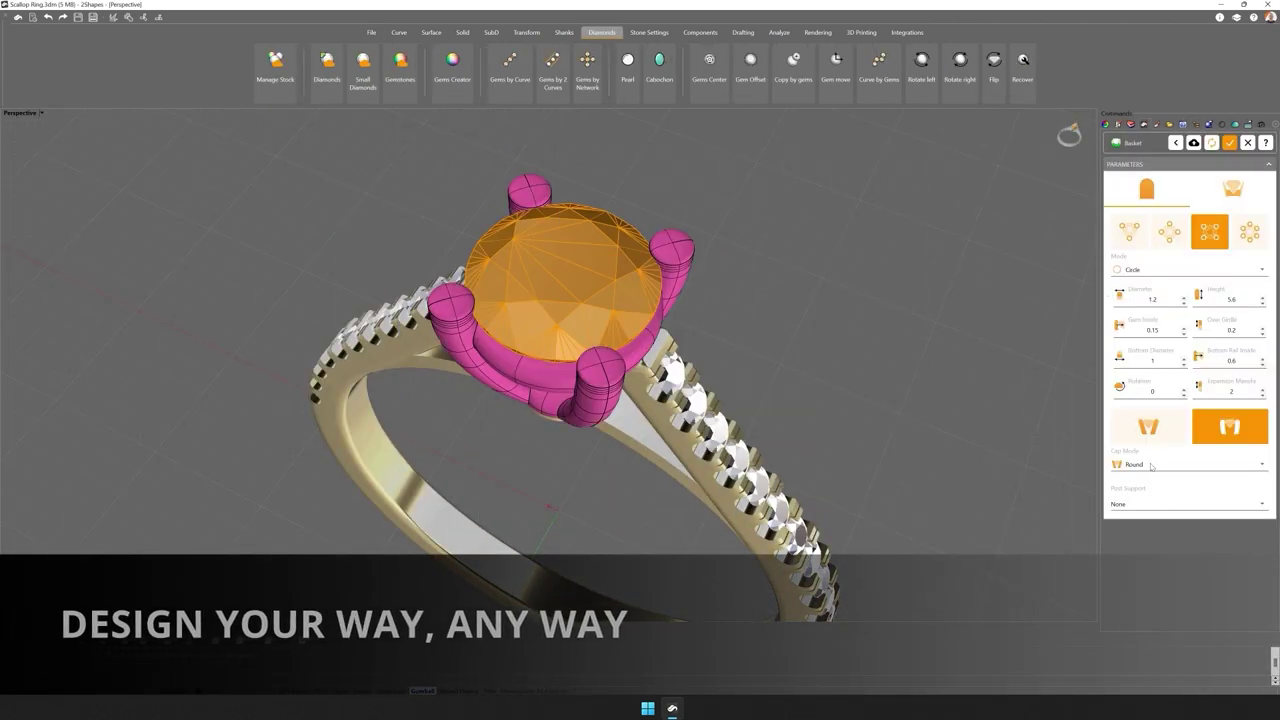
Set the basket's prong cap mode to Claw and reduce the Gem Inside value of the claws
left_click(1153, 494)
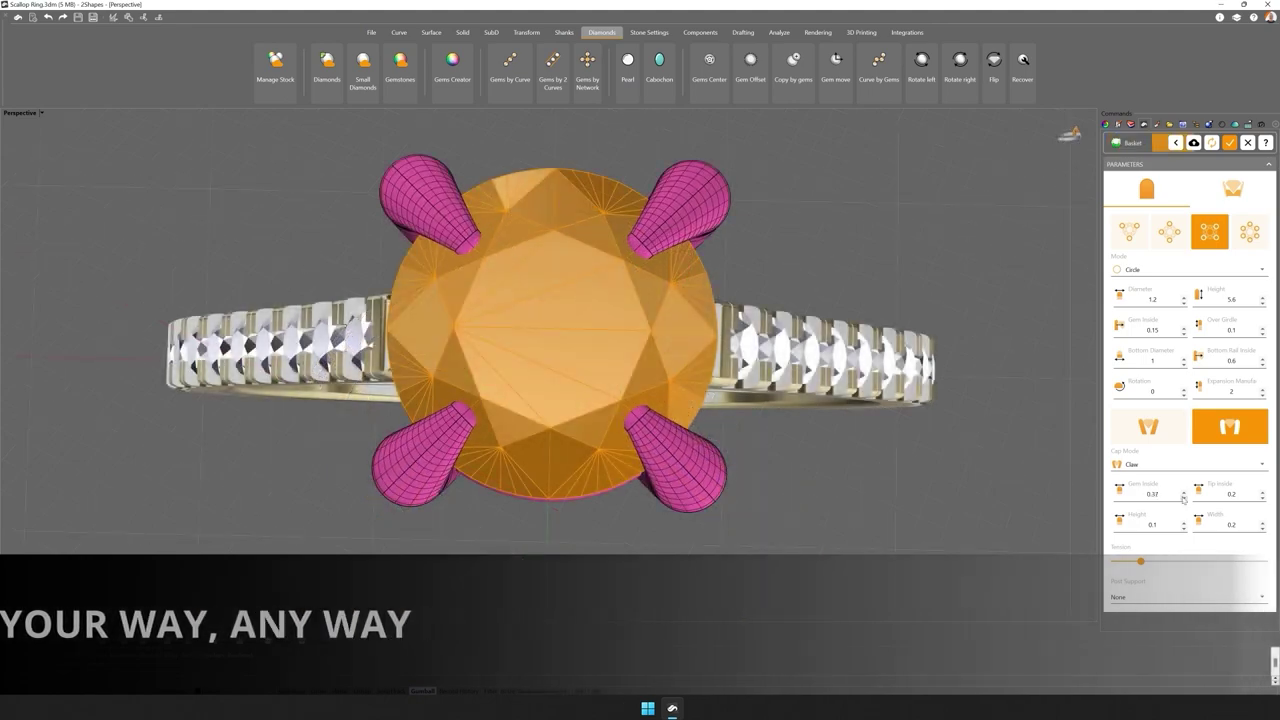
left_click(1183, 497)
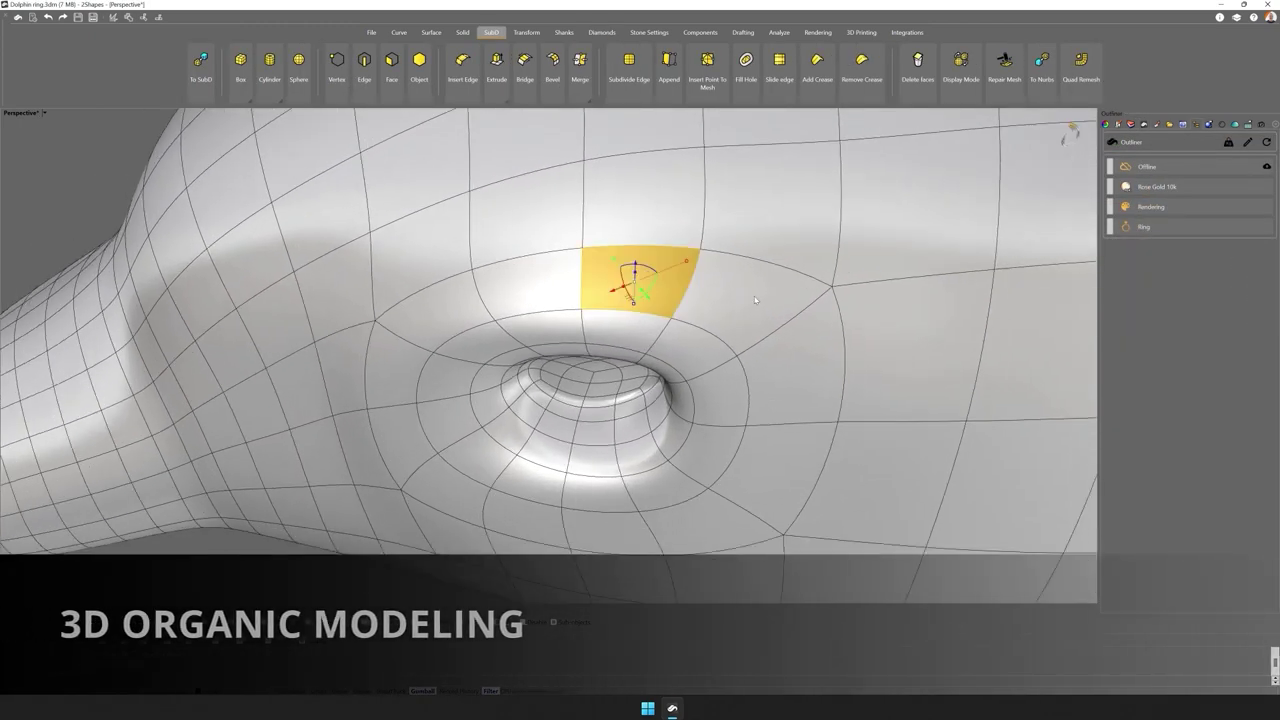
Select the SubD faces around the dolphin's eye, and scale down and adjust the faces of the protruding tip
double_click(752, 301)
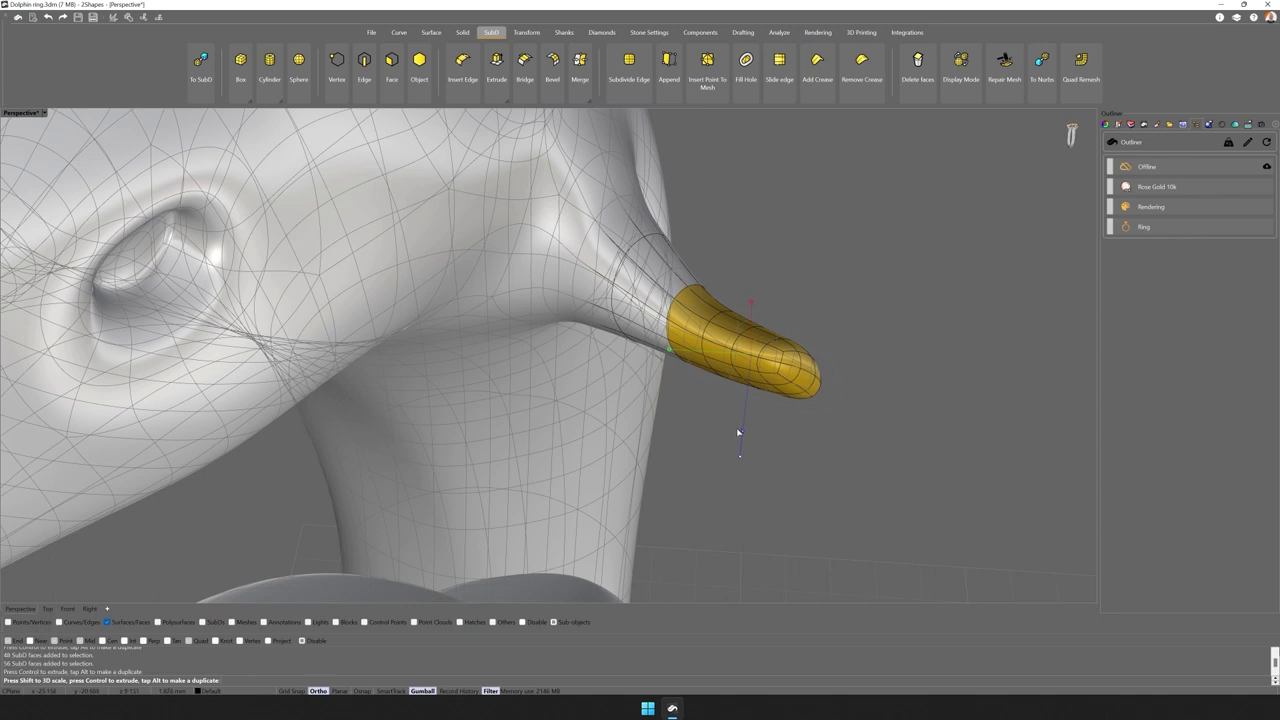
left_click_drag(739, 430, 742, 405, "shift")
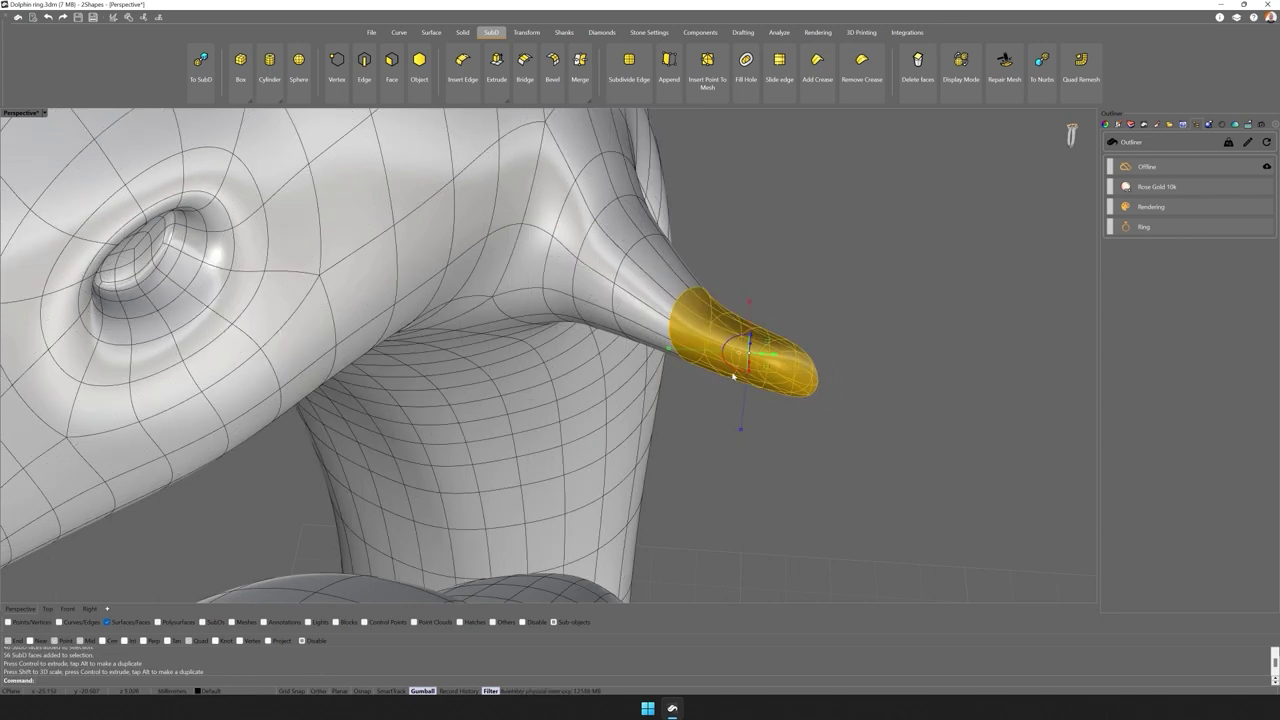
left_click_drag(768, 360, 766, 358)
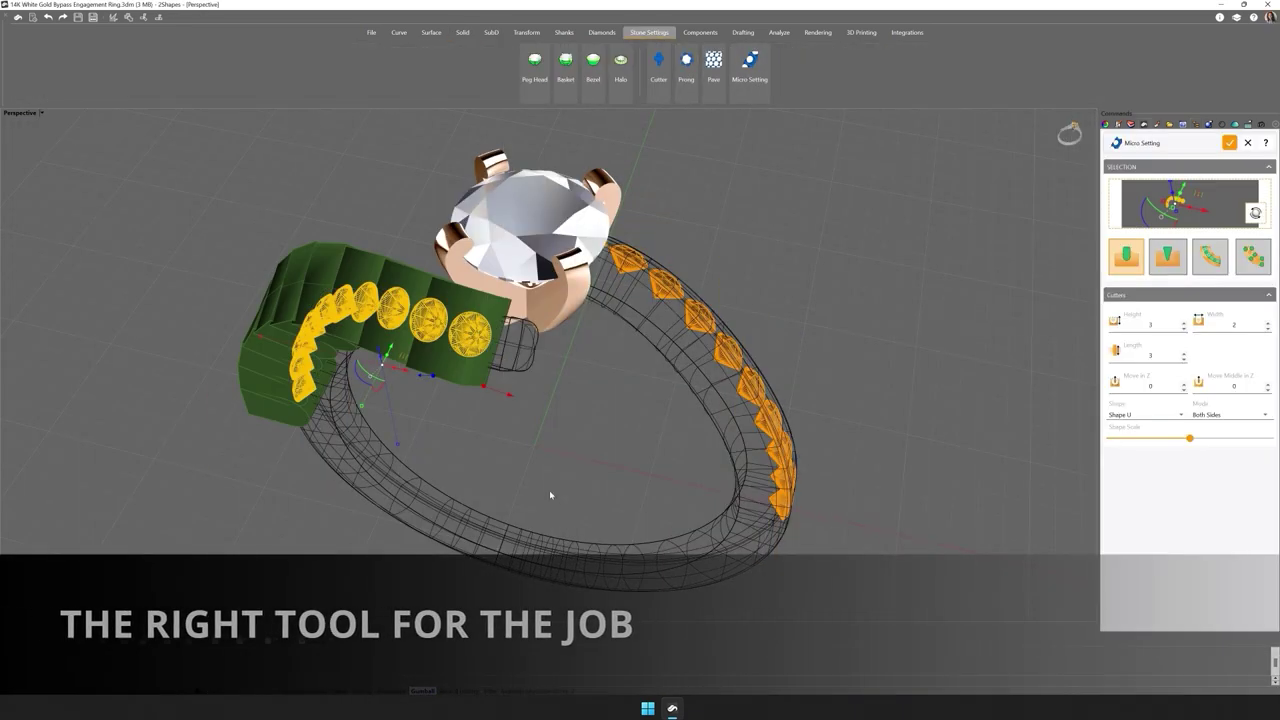
Narrow the micro setting cutters along the row of shank diamonds to a width of about 0.99
right_click_drag(544, 493, 545, 330)
scroll(558, 251, "up", 6)
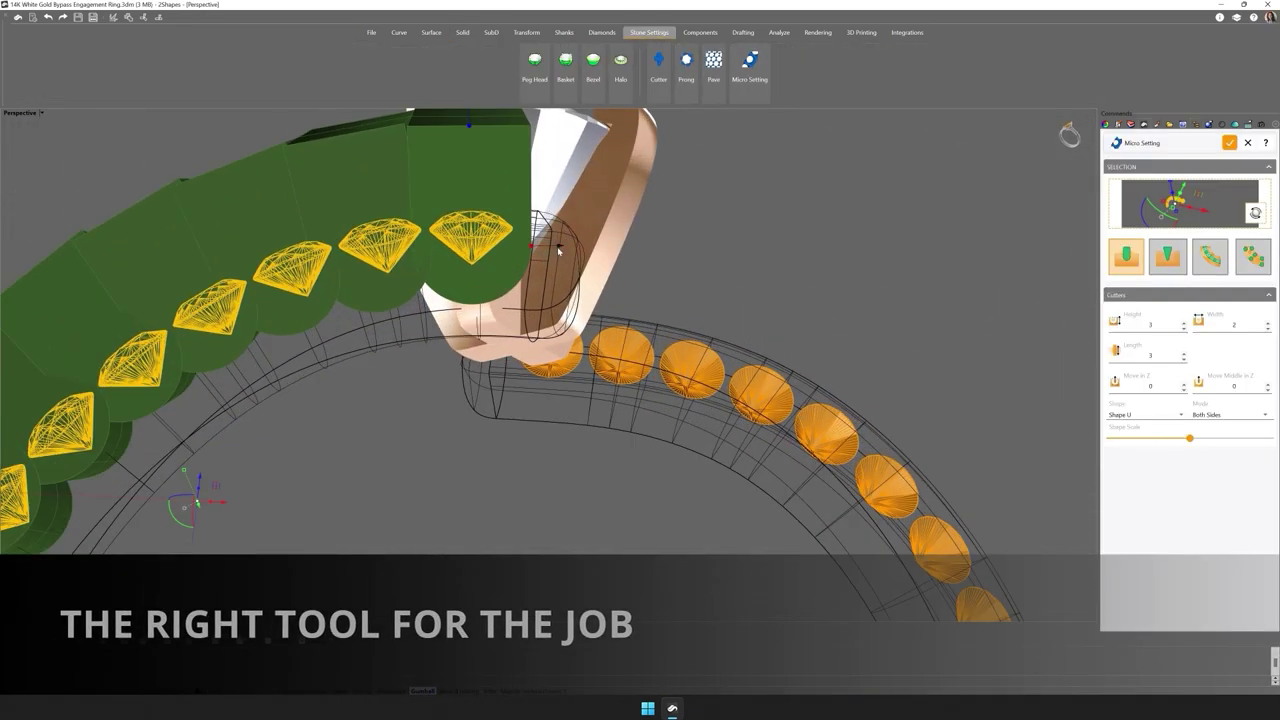
left_click_drag(533, 250, 527, 252)
scroll(603, 466, "down", 8)
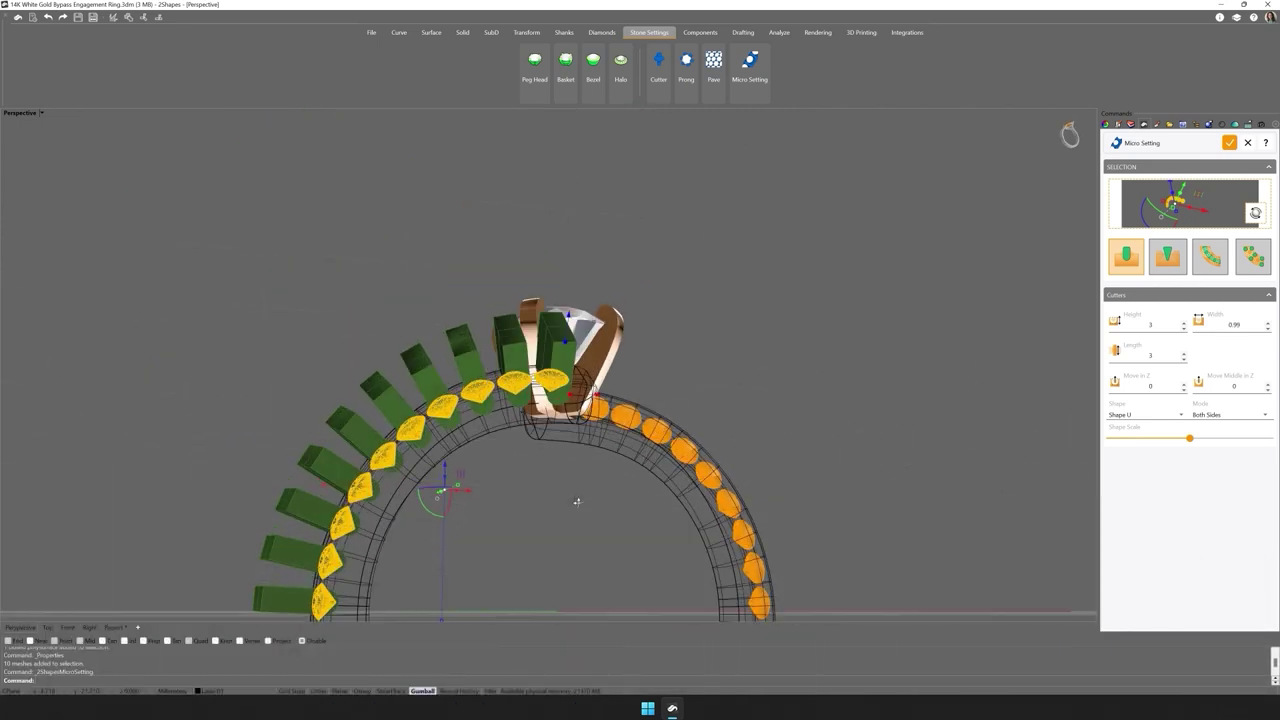
Refine the micro setting with 0.38-wide cutters, V prongs with Move by Normal 0.8, and the third element type enabled
right_click_drag(549, 464, 560, 420)
scroll(569, 237, "up", 5)
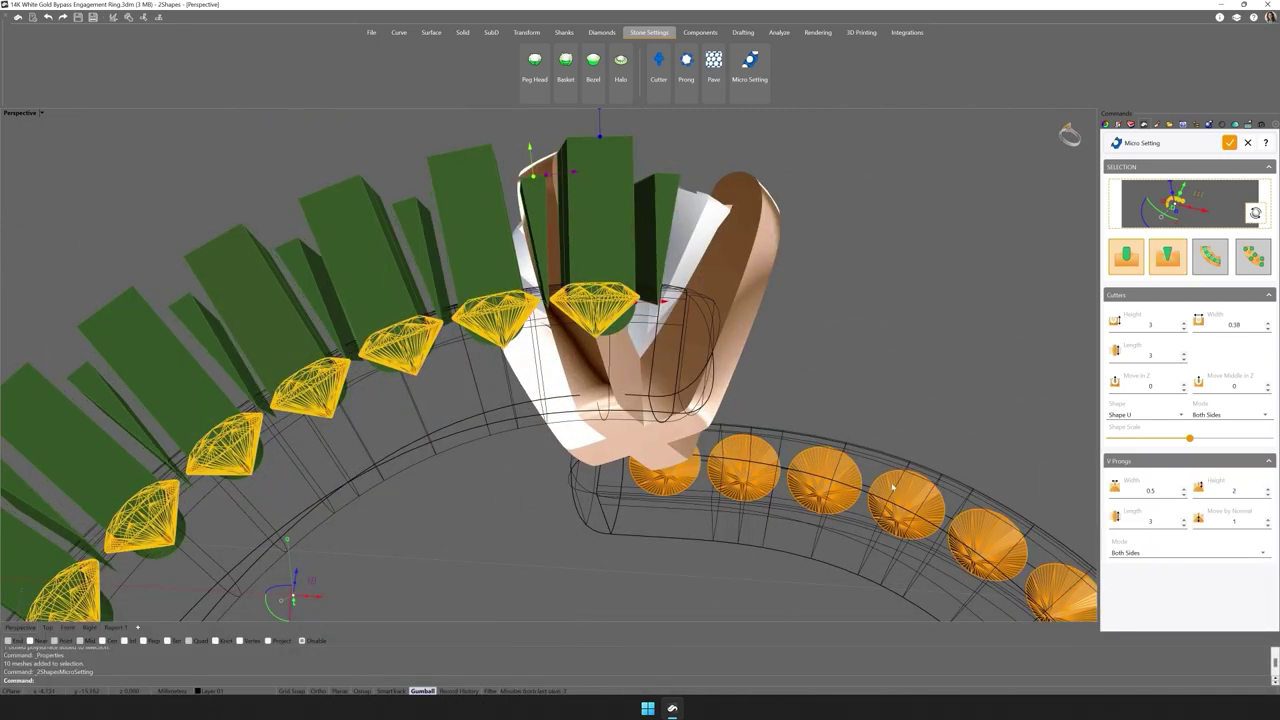
scroll(890, 473, "down", 10)
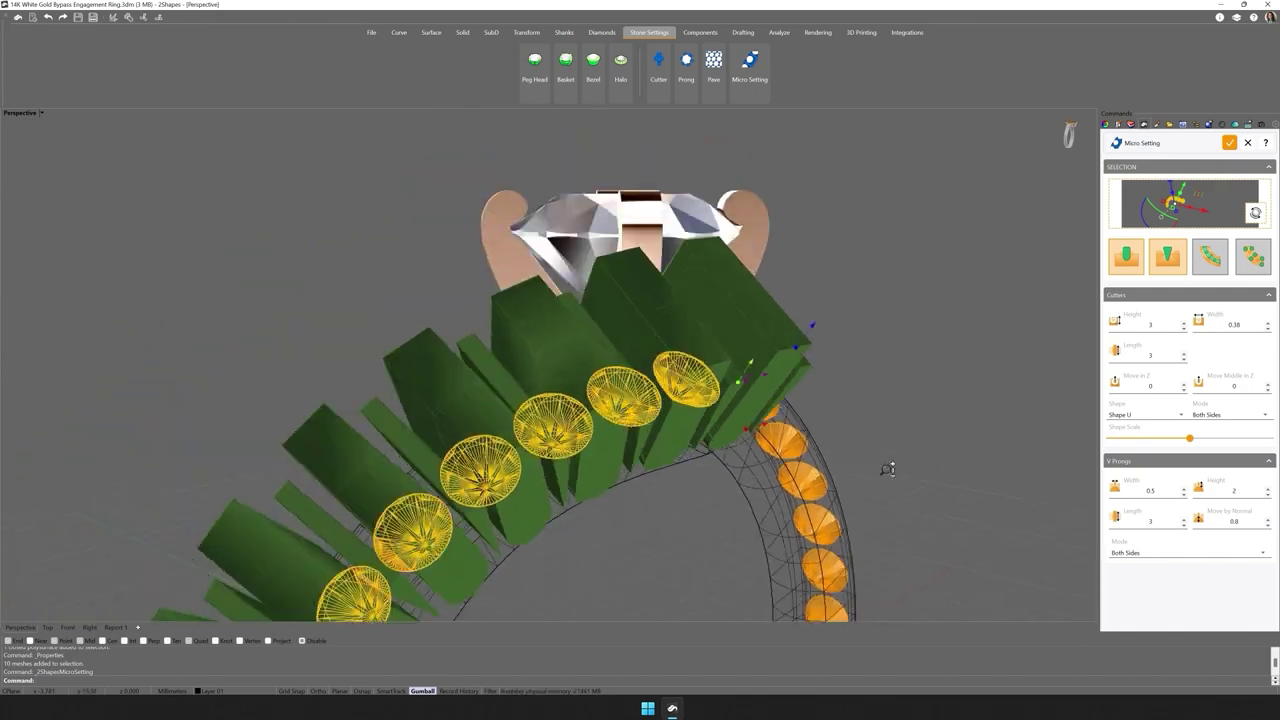
left_click(1209, 256)
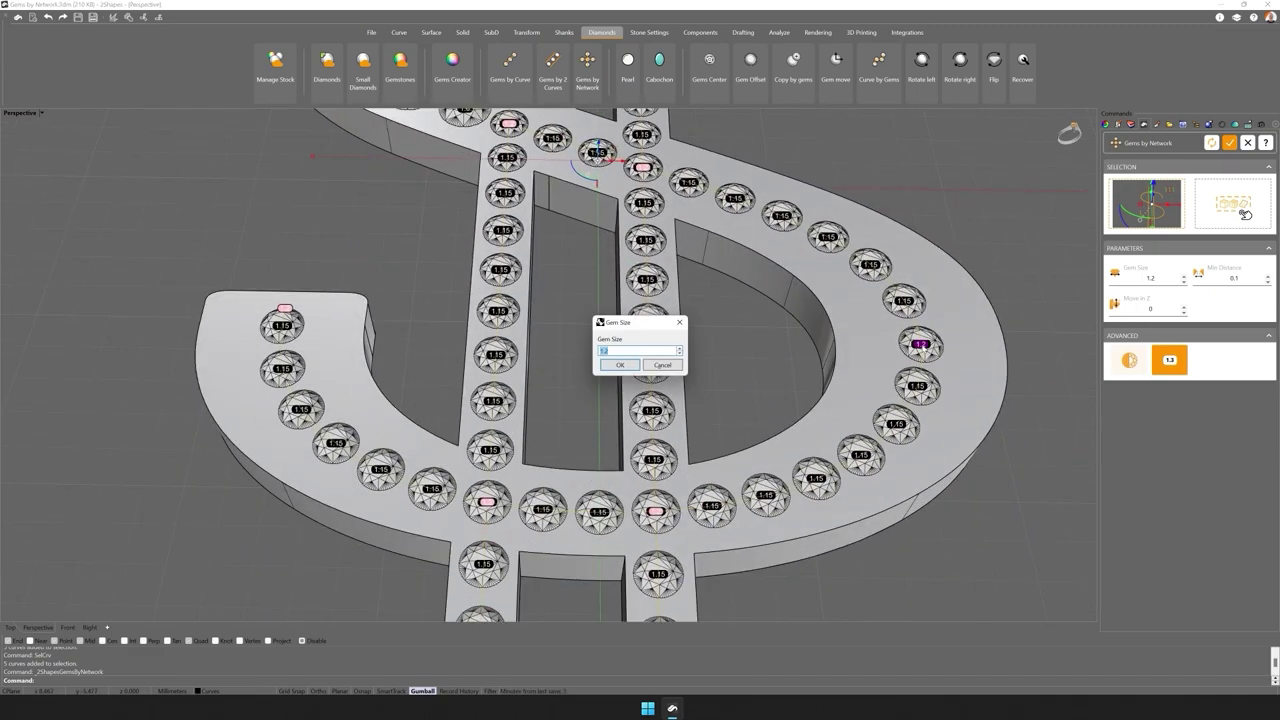
Set the size of the gem at the outer bend of the dollar-sign pendant to 3 and apply Gems by Network
type("3")
key("Return")
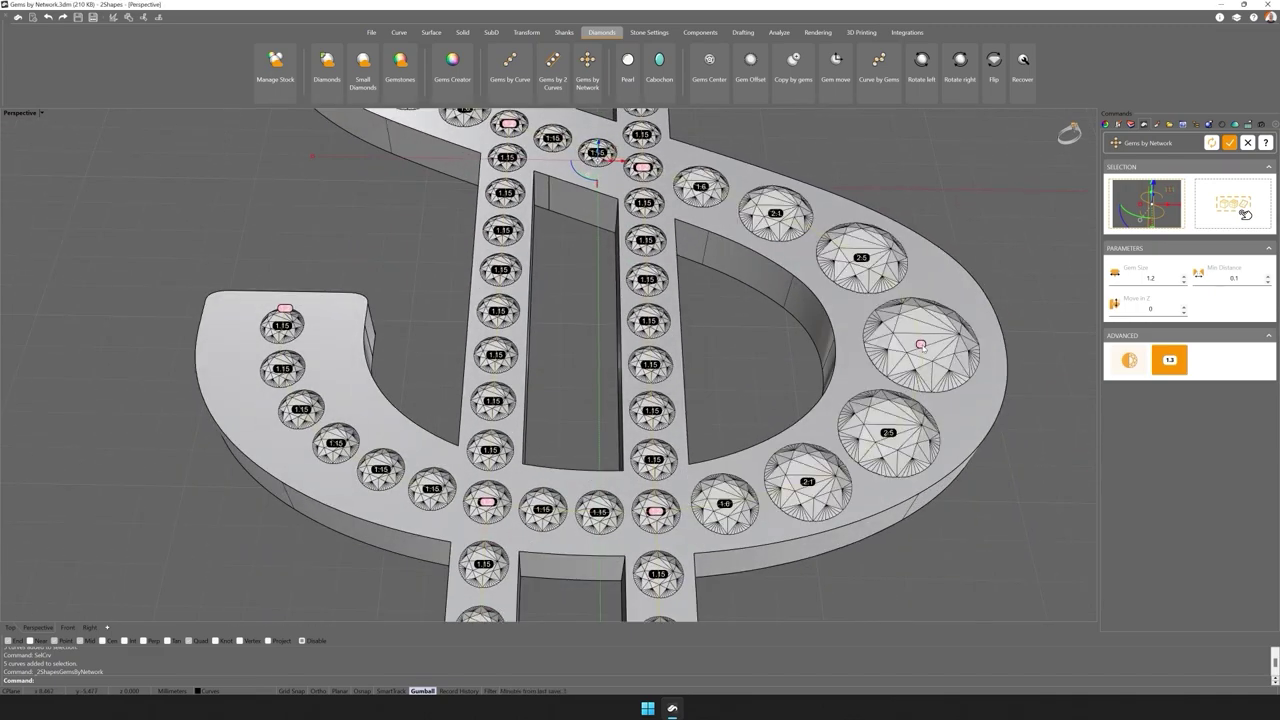
key("Return")
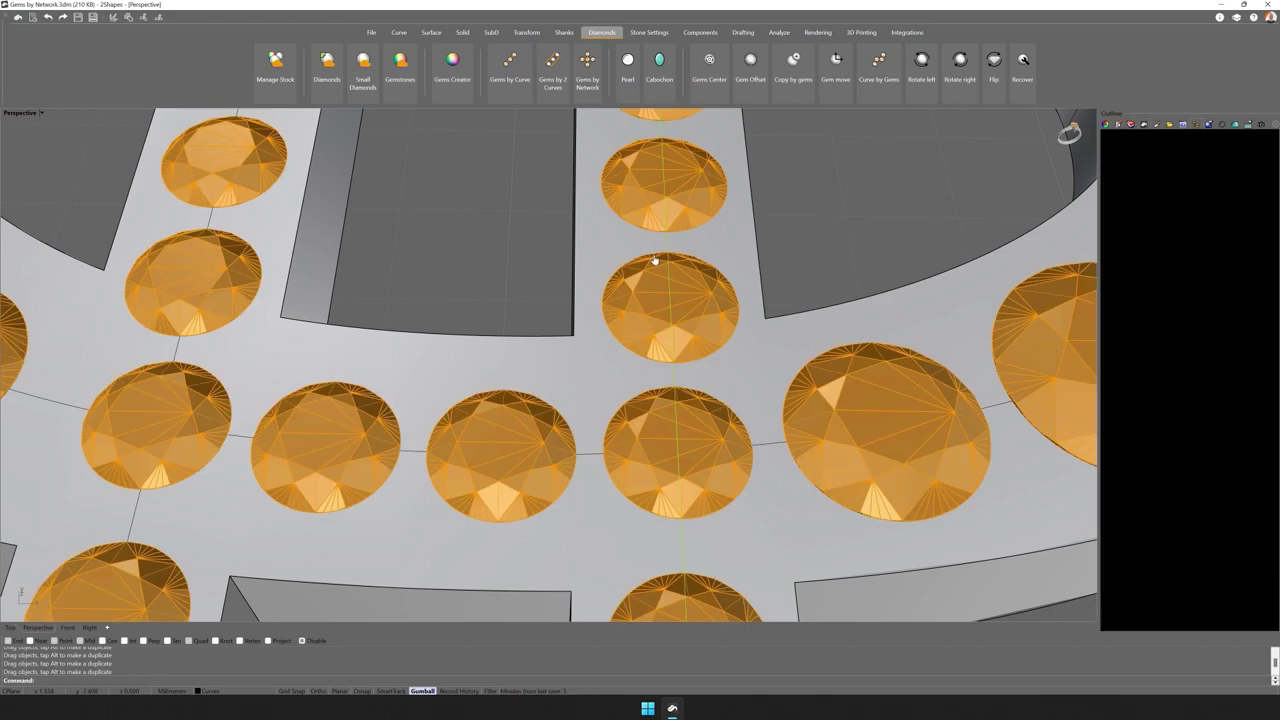
scroll(654, 260, "down", 10)
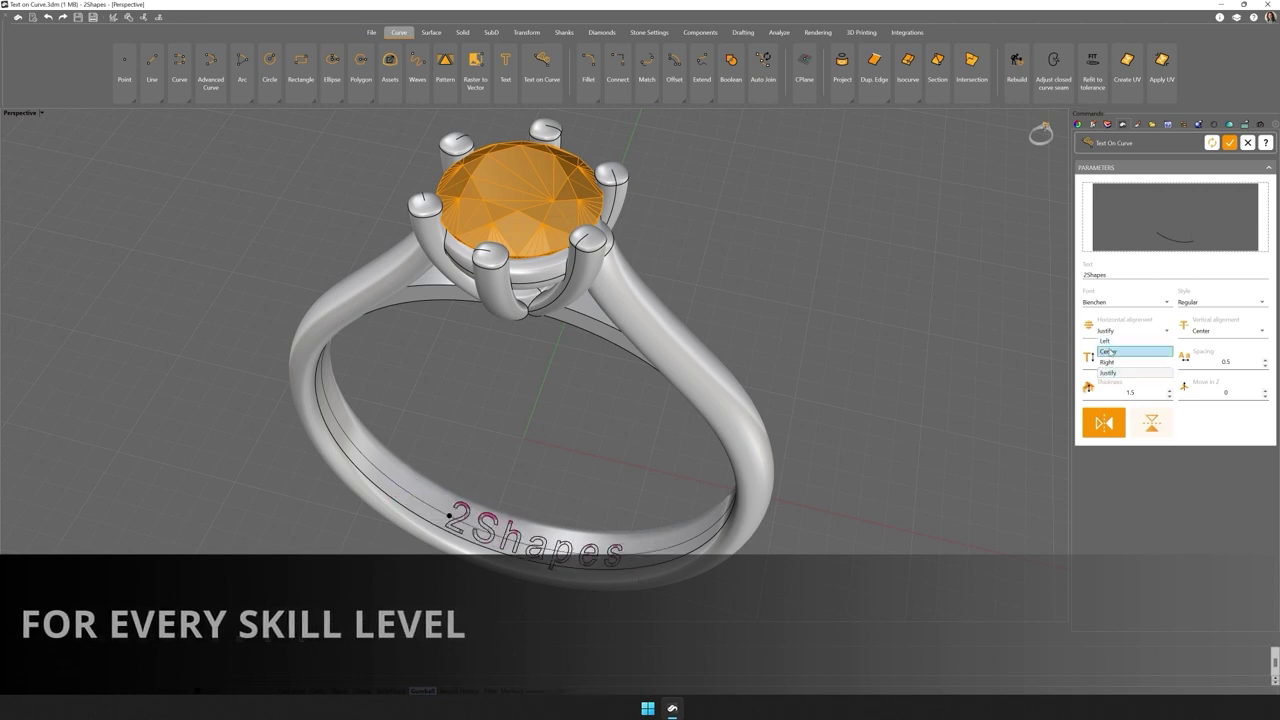
Set the horizontal alignment of the 2Shapes text inside the ring band to Center
left_click(1108, 352)
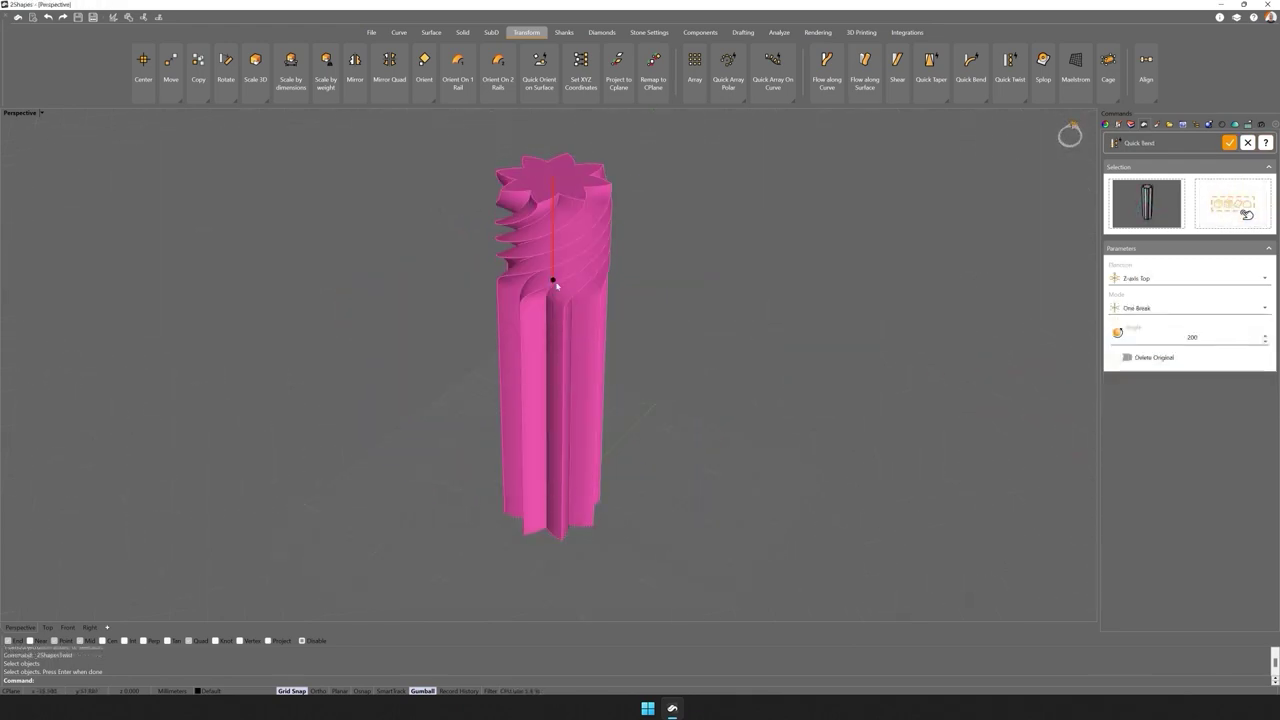
Place the break point of the One Break Quick Twist lower along the star-shaped column
left_click(563, 426)
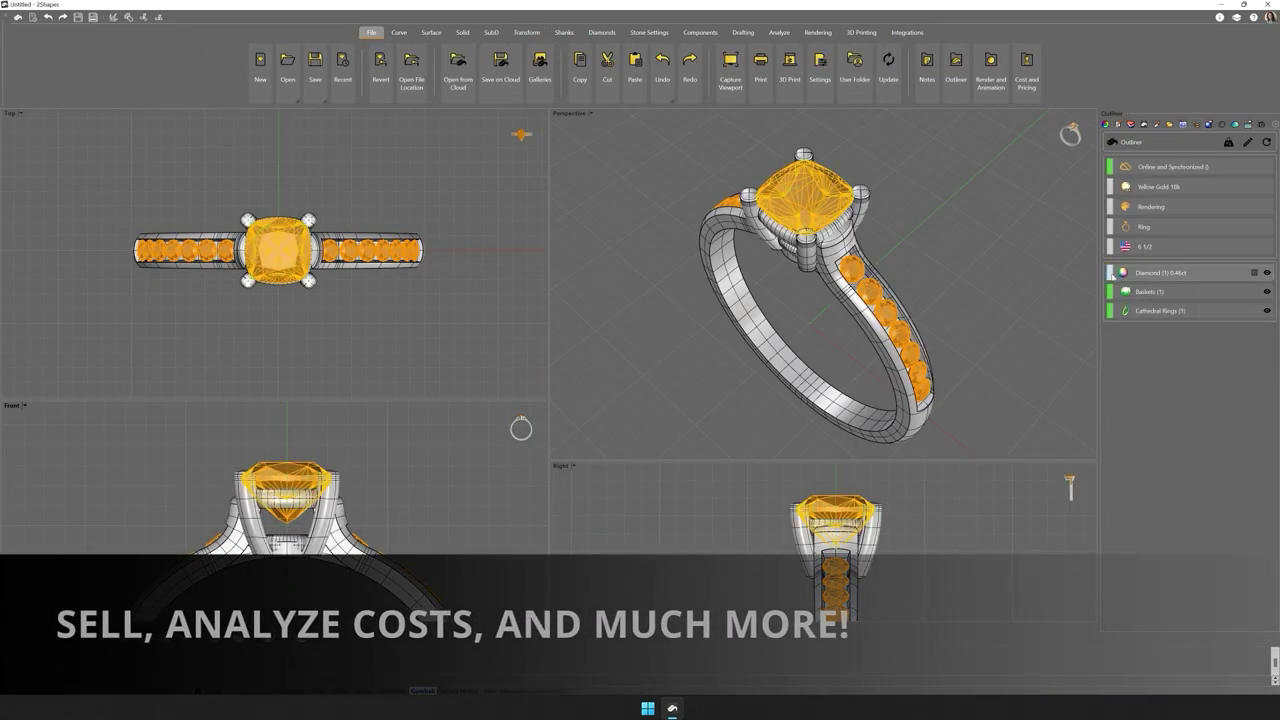
Change the ring's centre diamond to a Round cut with Gem Creator and apply it
left_click(1132, 249)
left_click(1141, 269)
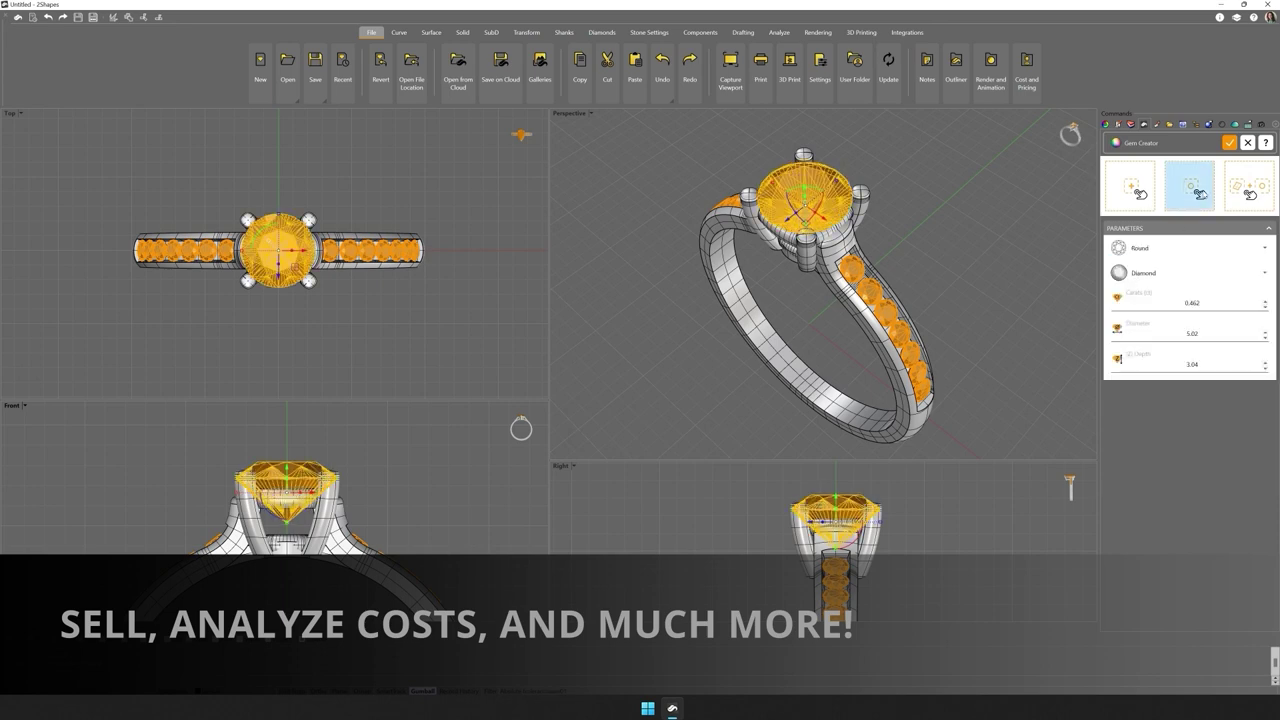
left_click(1229, 142)
Save the cathedral ring design on the cloud under the Home label
left_click(500, 66)
left_click(633, 352)
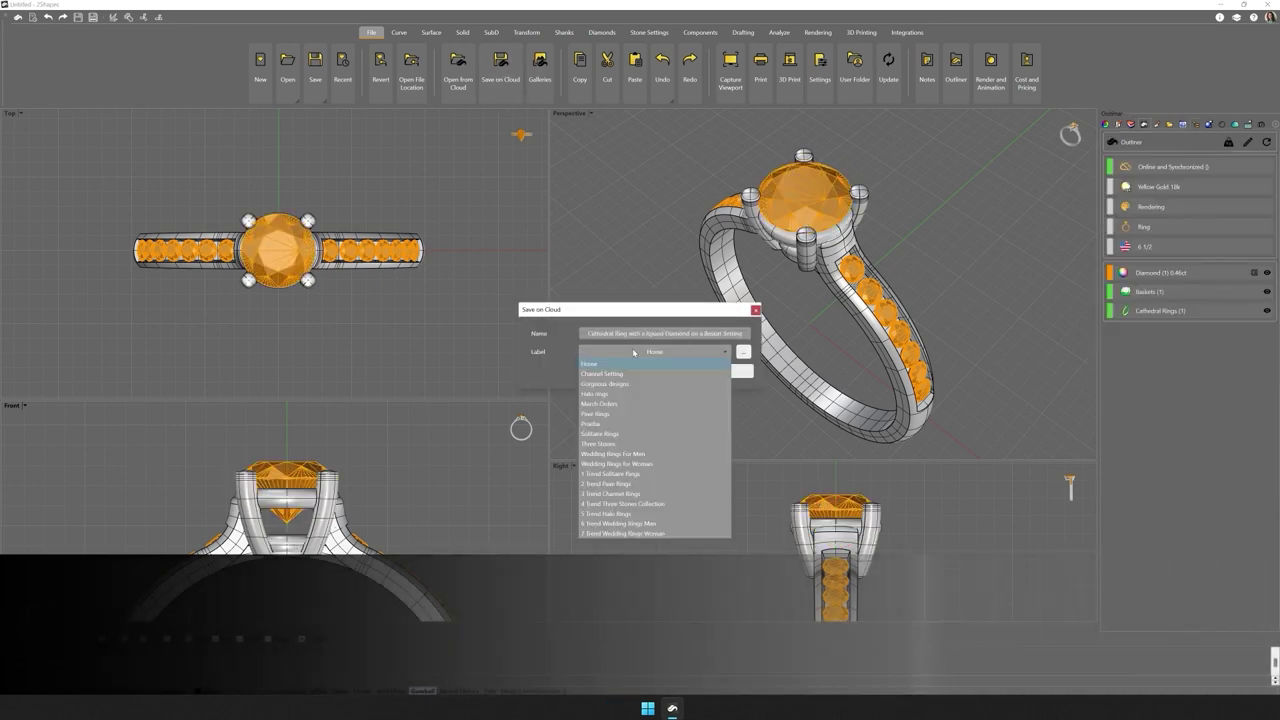
left_click(634, 366)
left_click(634, 371)
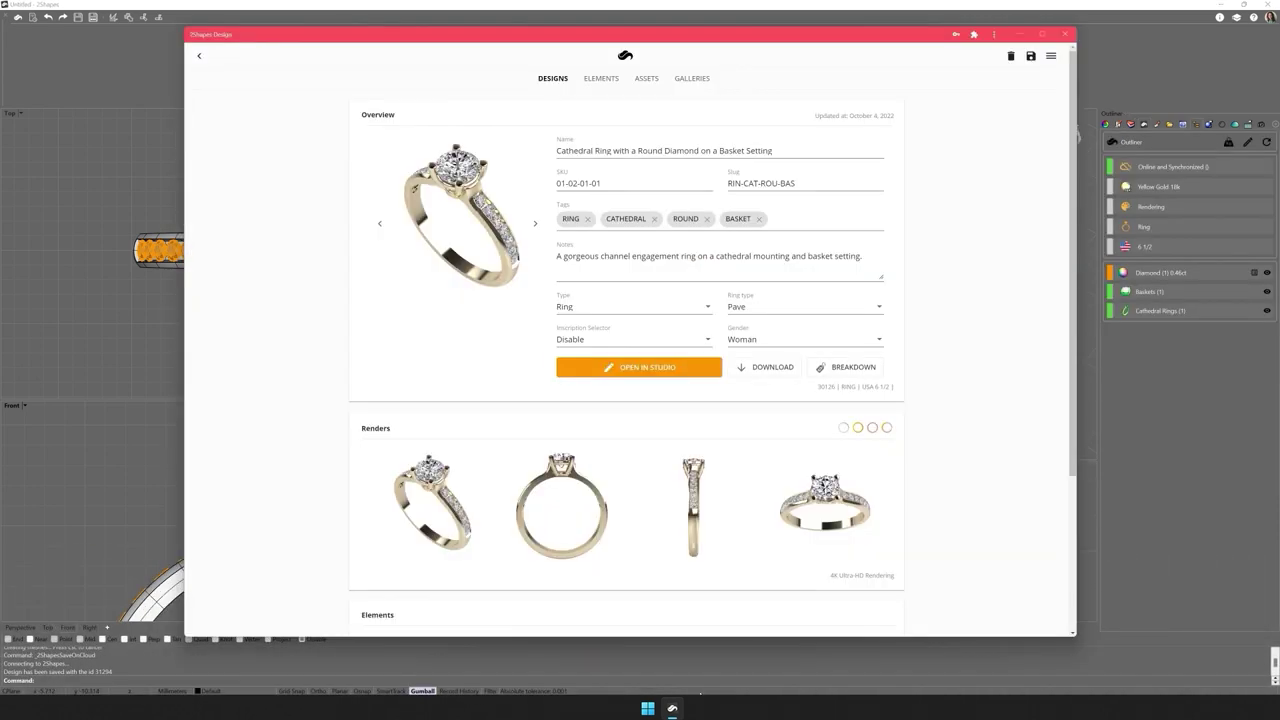
Display the cloud design's renders in all metal colours and look through them
left_click(886, 428)
scroll(1057, 457, "down", 4)
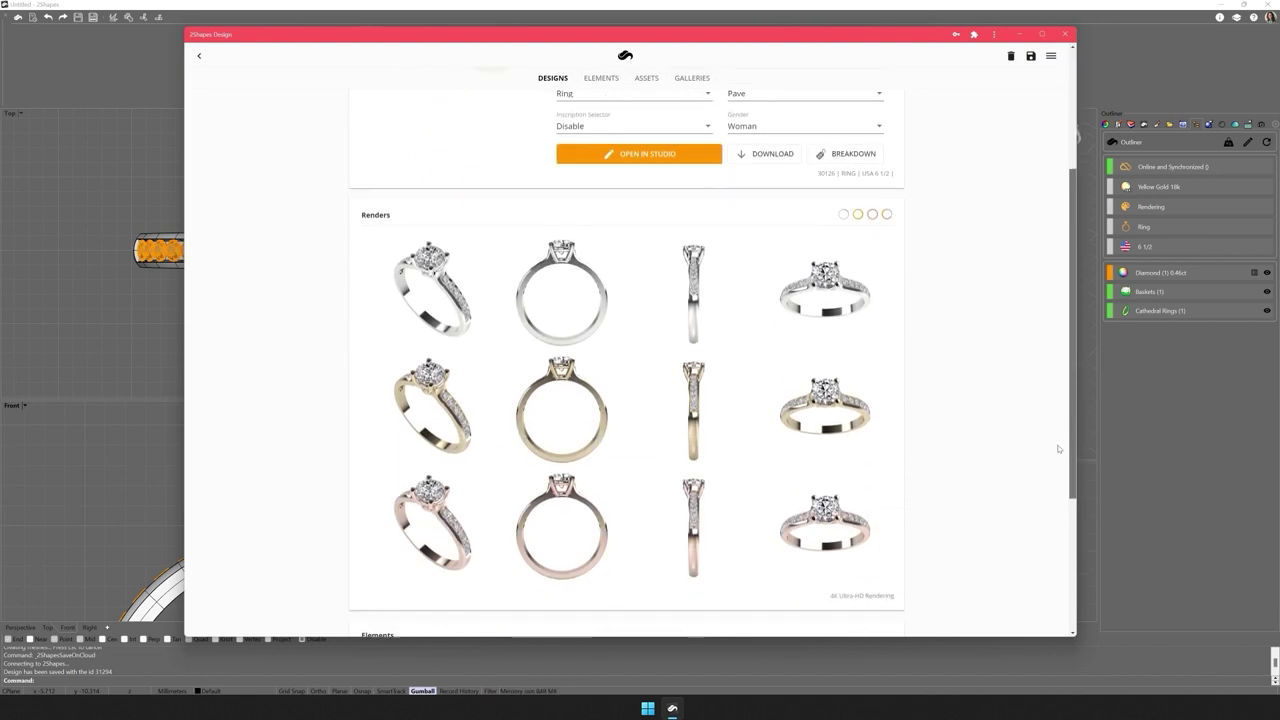
Open the cathedral ring's cost breakdown and review its pricing details
scroll(1039, 589, "up", 5)
left_click(855, 368)
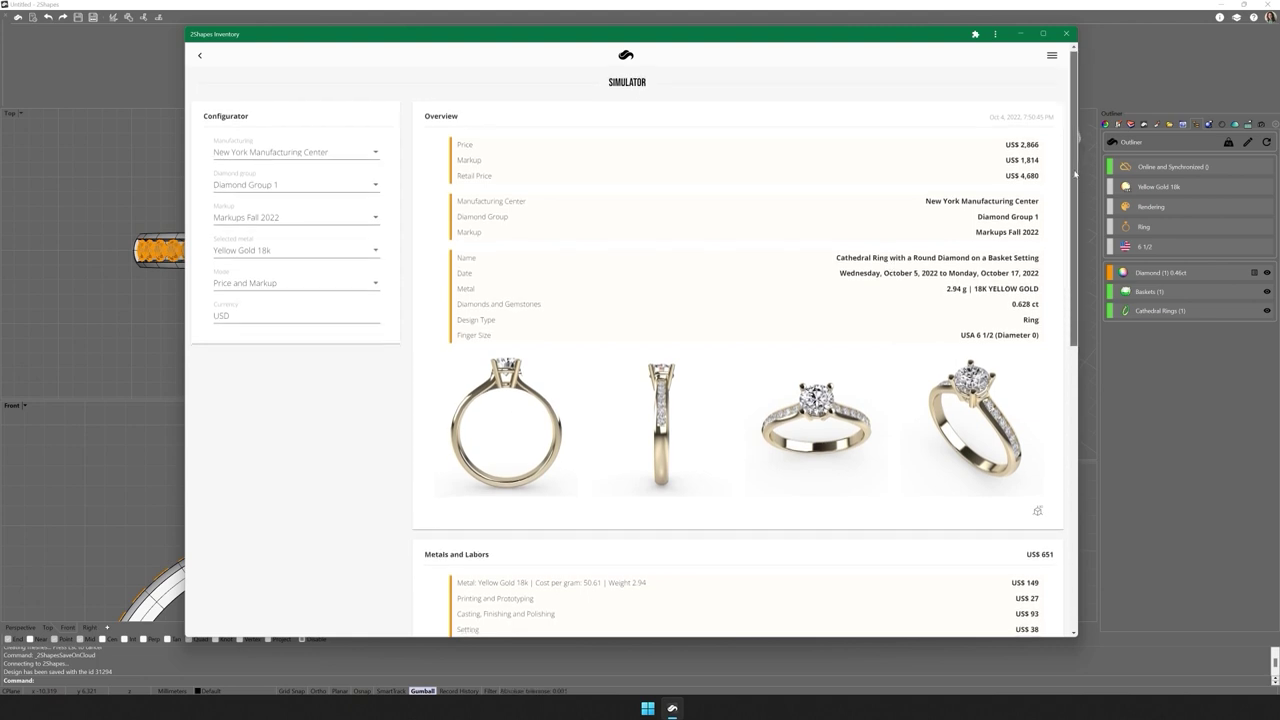
left_click_drag(1075, 172, 1053, 441)
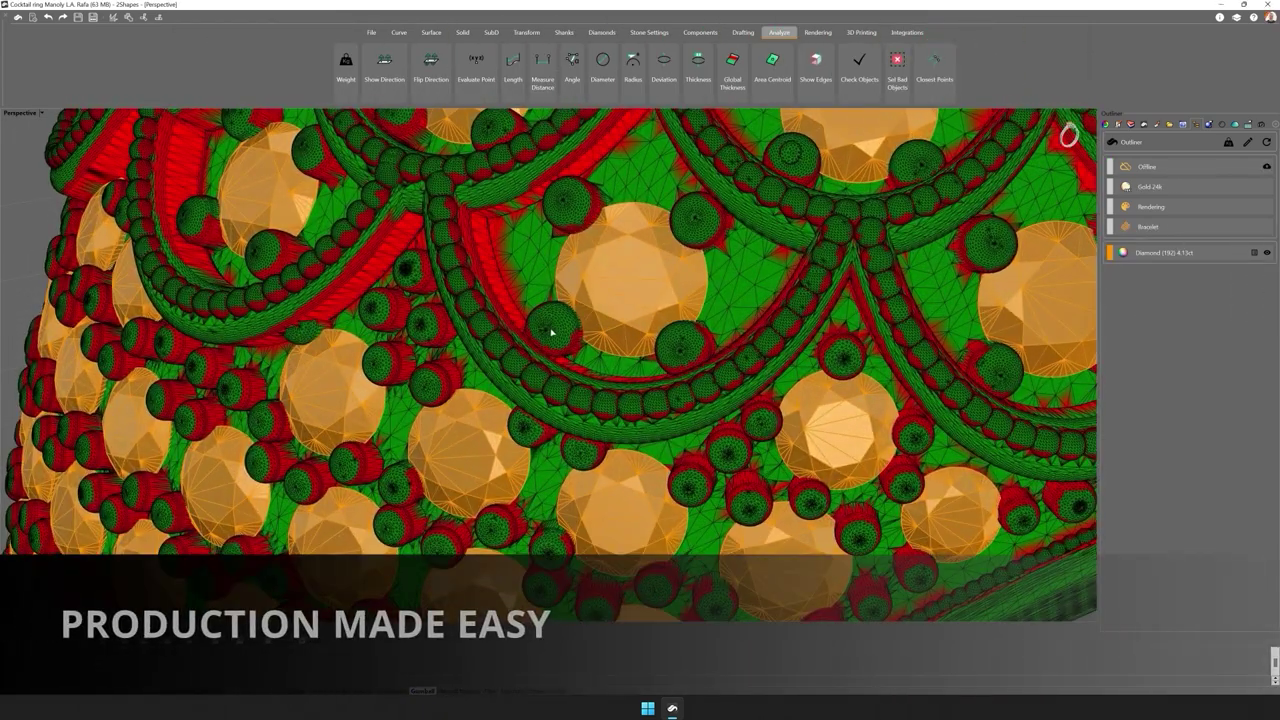
Inspect the thickness analysis across the cocktail ring's scalloped gallery, prongs and centre stone
right_click_drag(551, 332, 512, 390)
scroll(365, 349, "down", 3)
scroll(534, 330, "up", 3)
scroll(534, 330, "down", 3)
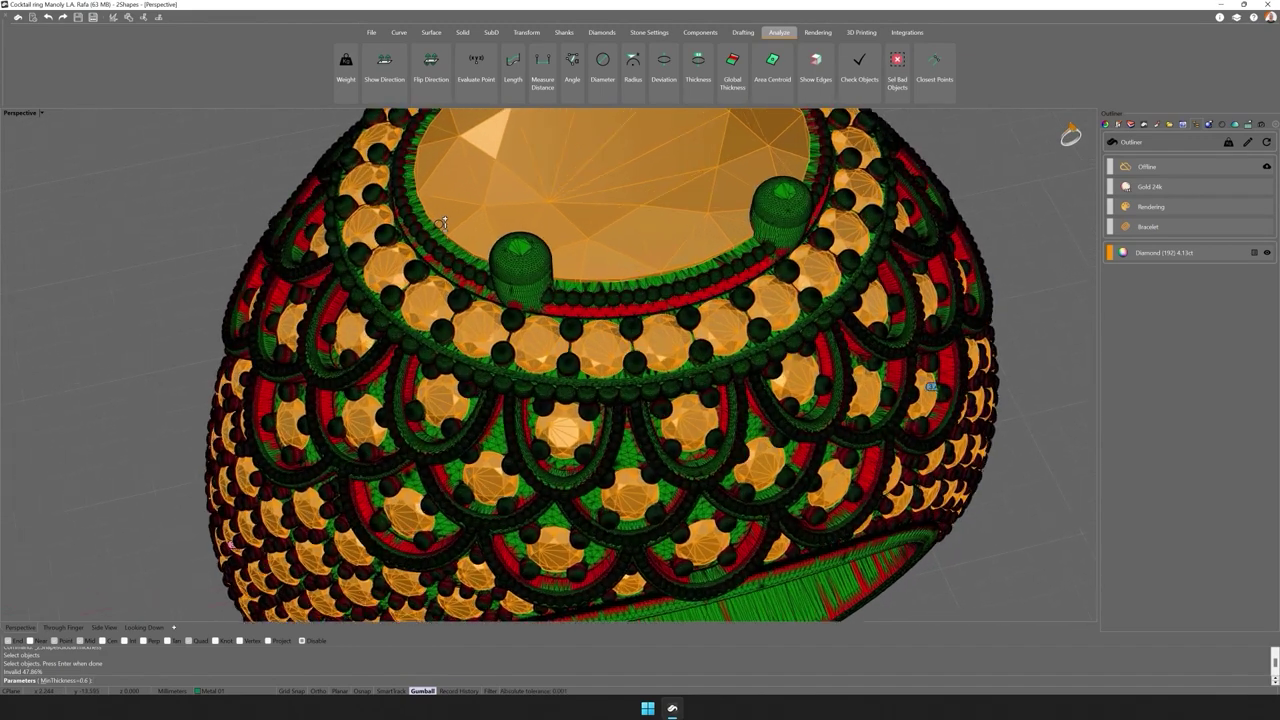
scroll(440, 224, "up", 3)
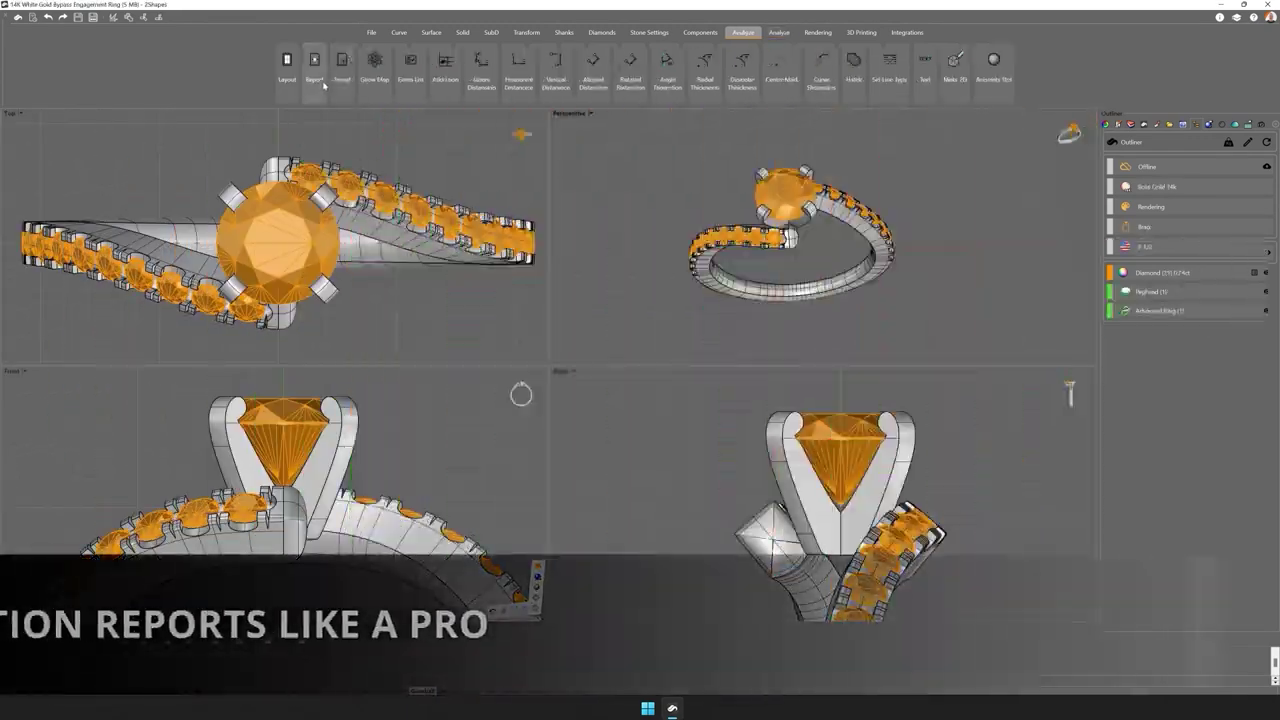
Generate a production report for the bypass engagement ring and place the gems list table below the gems map
left_click(318, 72)
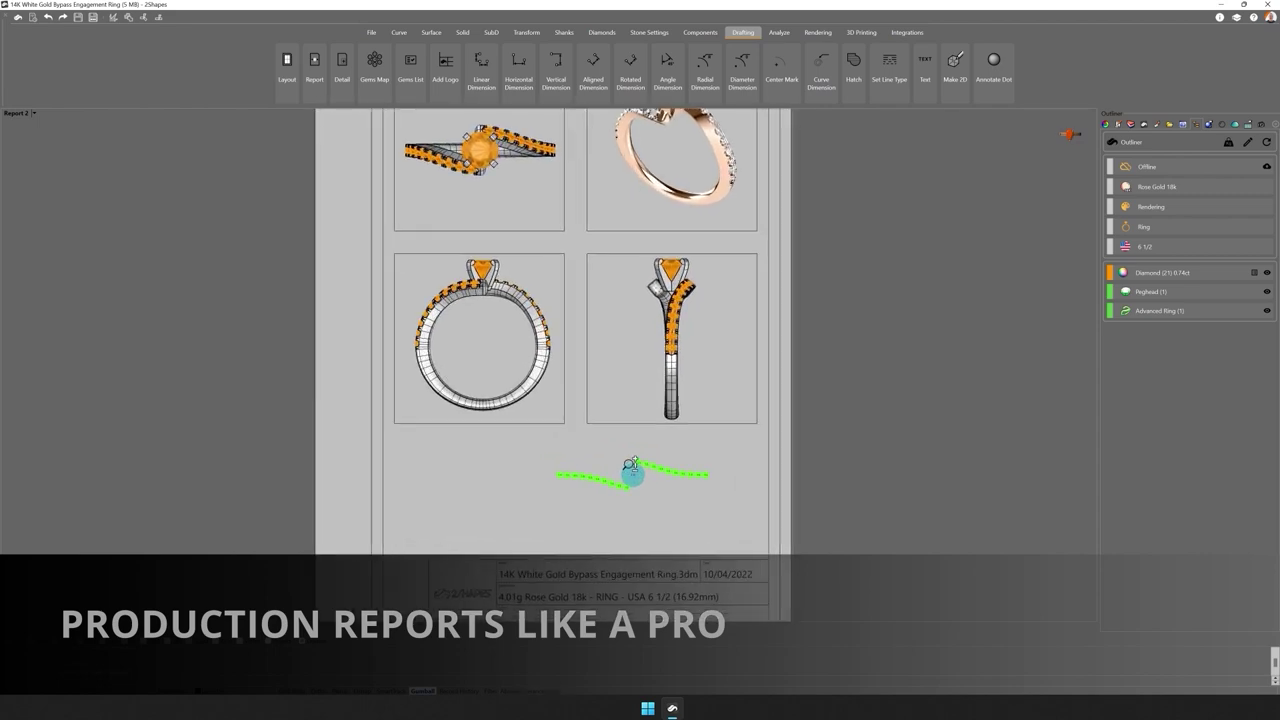
scroll(632, 462, "up", 5)
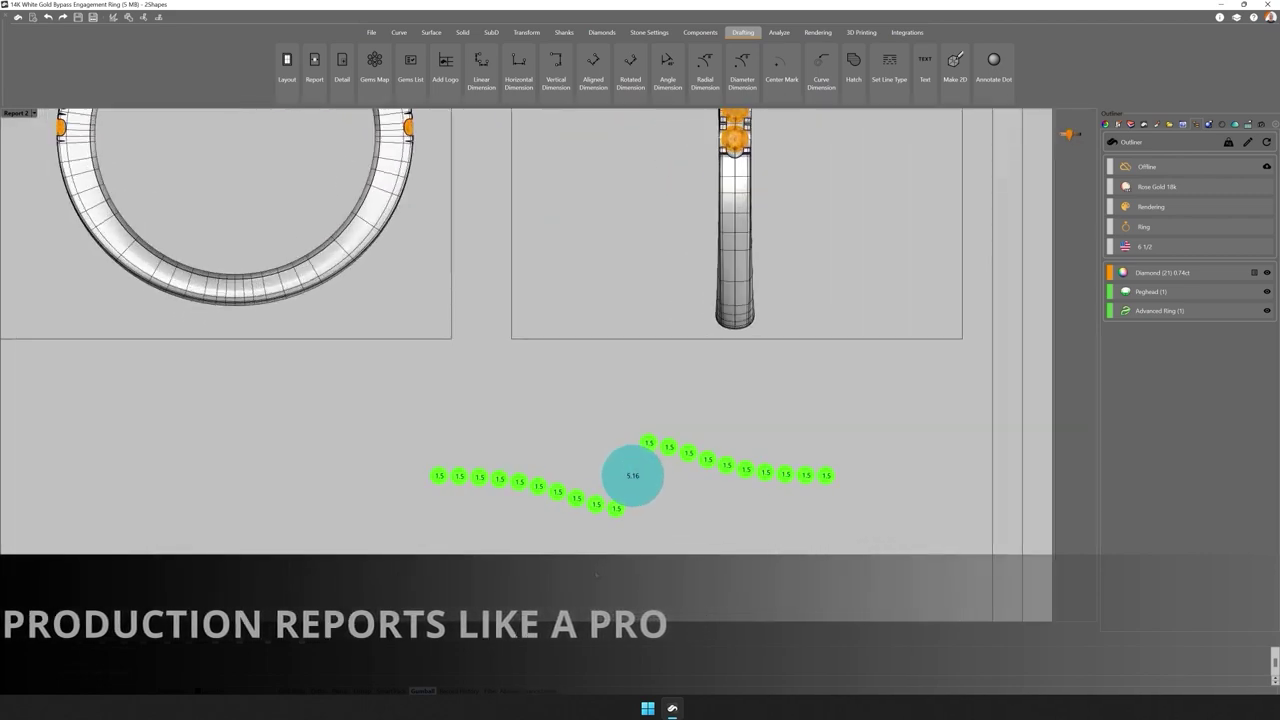
left_click(532, 564)
scroll(534, 556, "down", 5)
Print the report to Adobe PDF as a portrait Letter page with Raster Output and Display Color
key("ctrl+p")
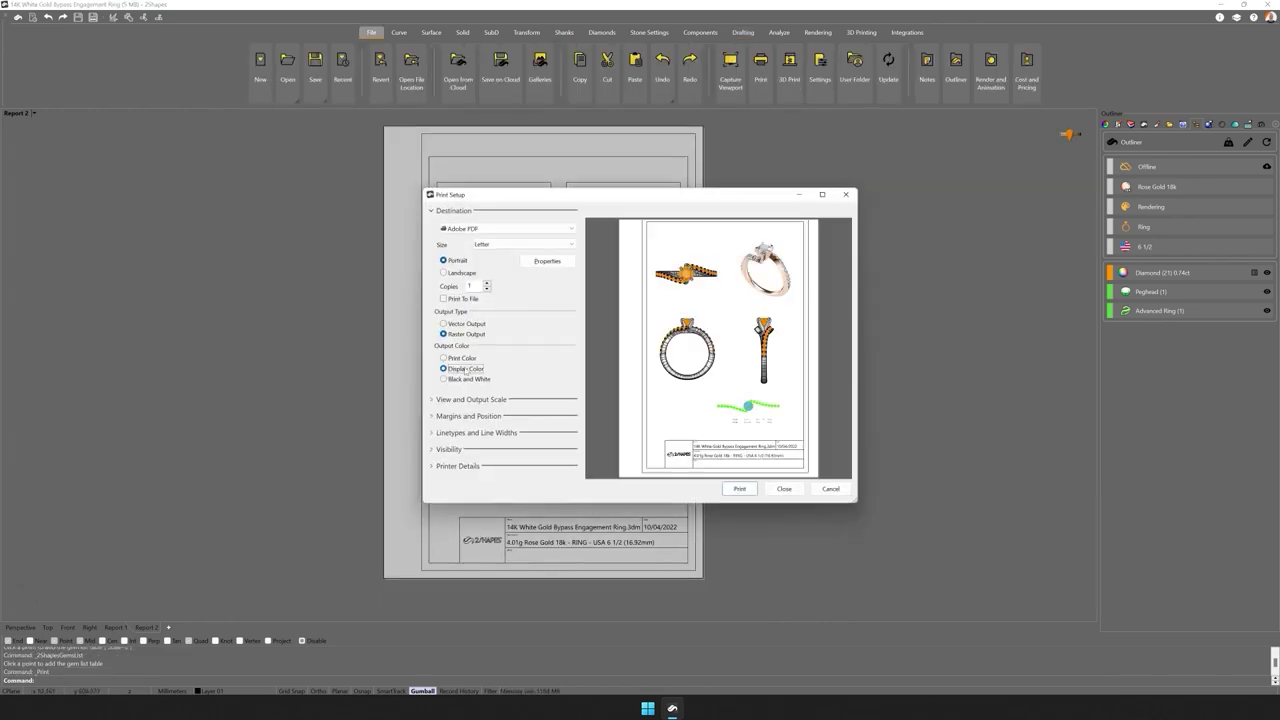
left_click(741, 489)
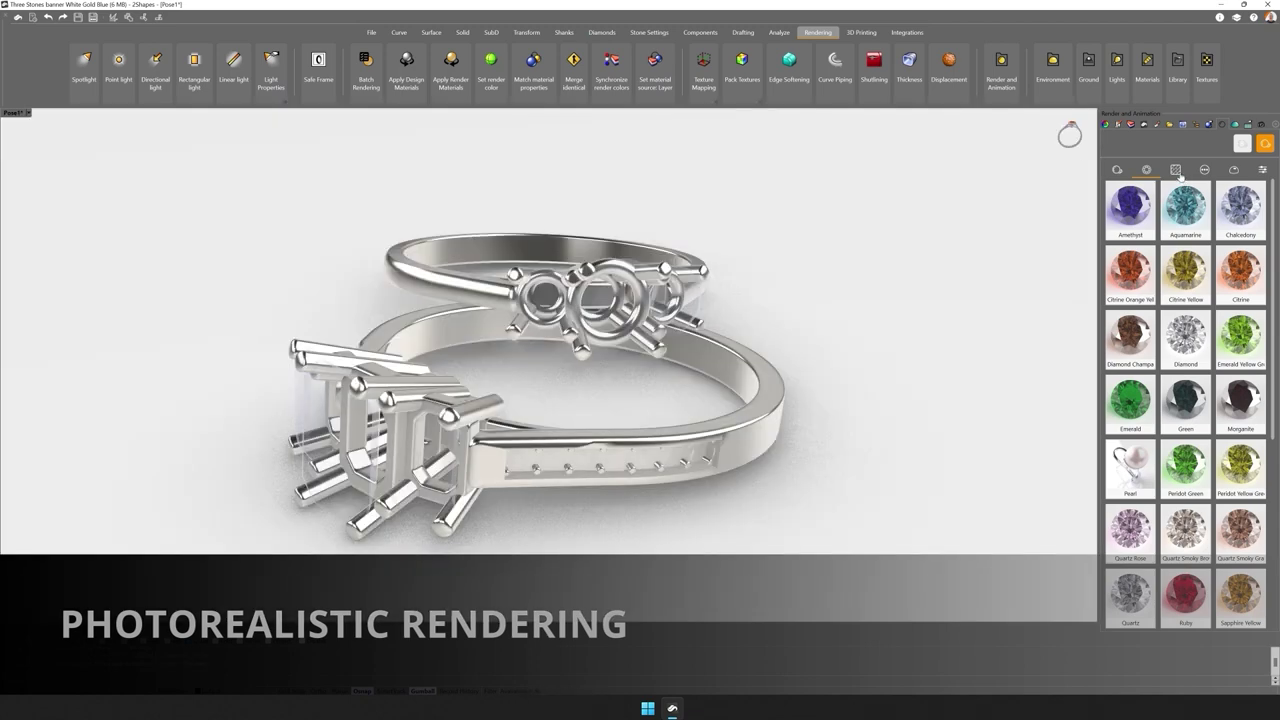
Apply the light blue Basic Reflection ground to the three-stone rings scene
left_click(1178, 172)
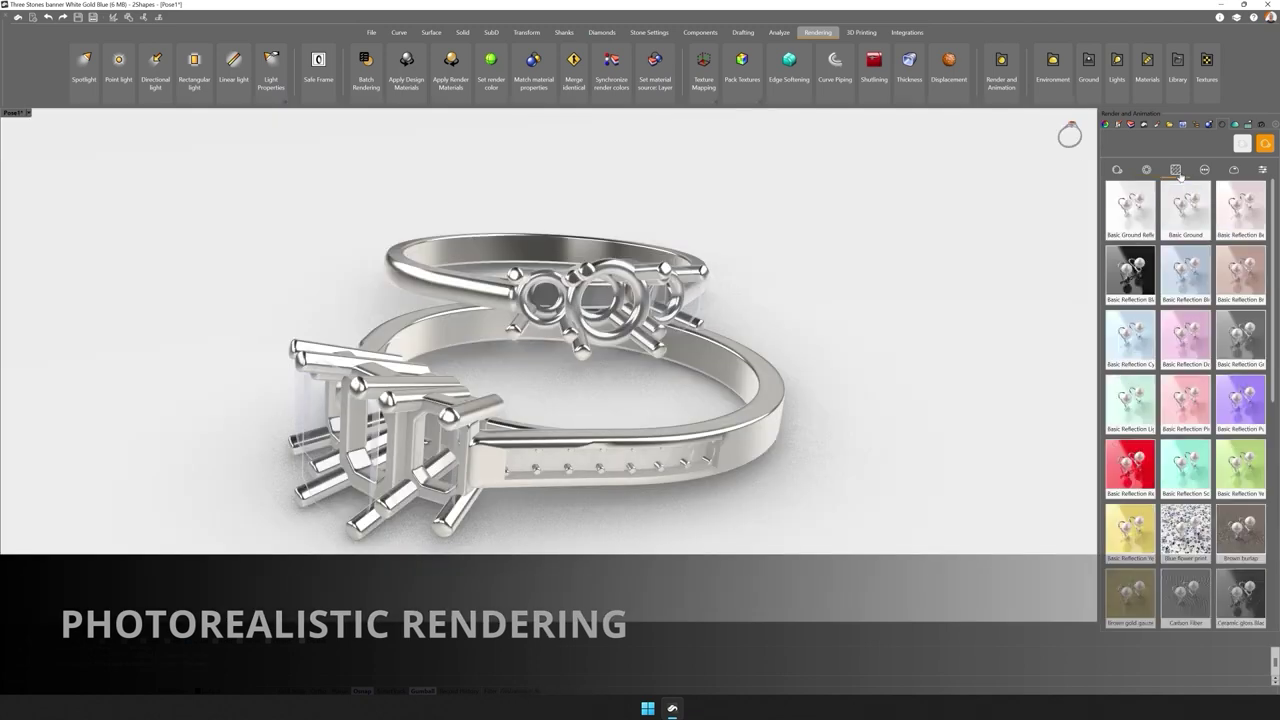
left_click(1193, 271)
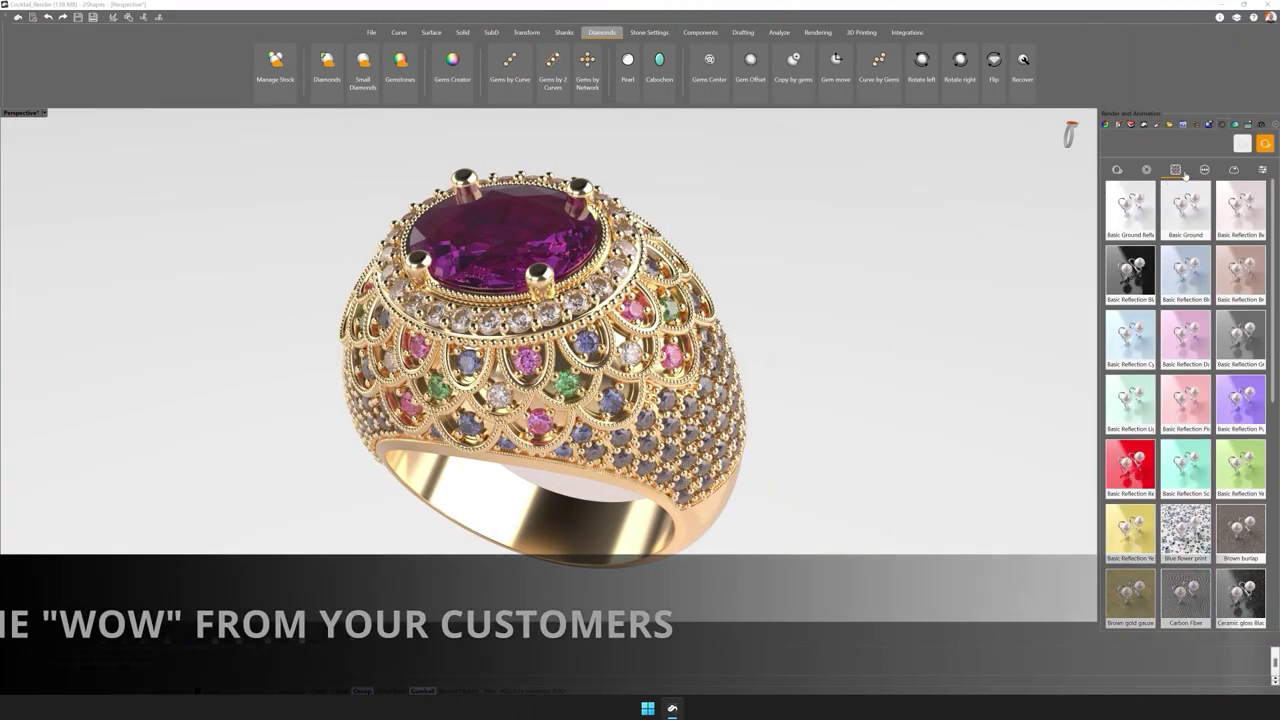
Browse the fabric and leather materials and the environments for the cocktail ring, and open the render output settings
left_click(1204, 170)
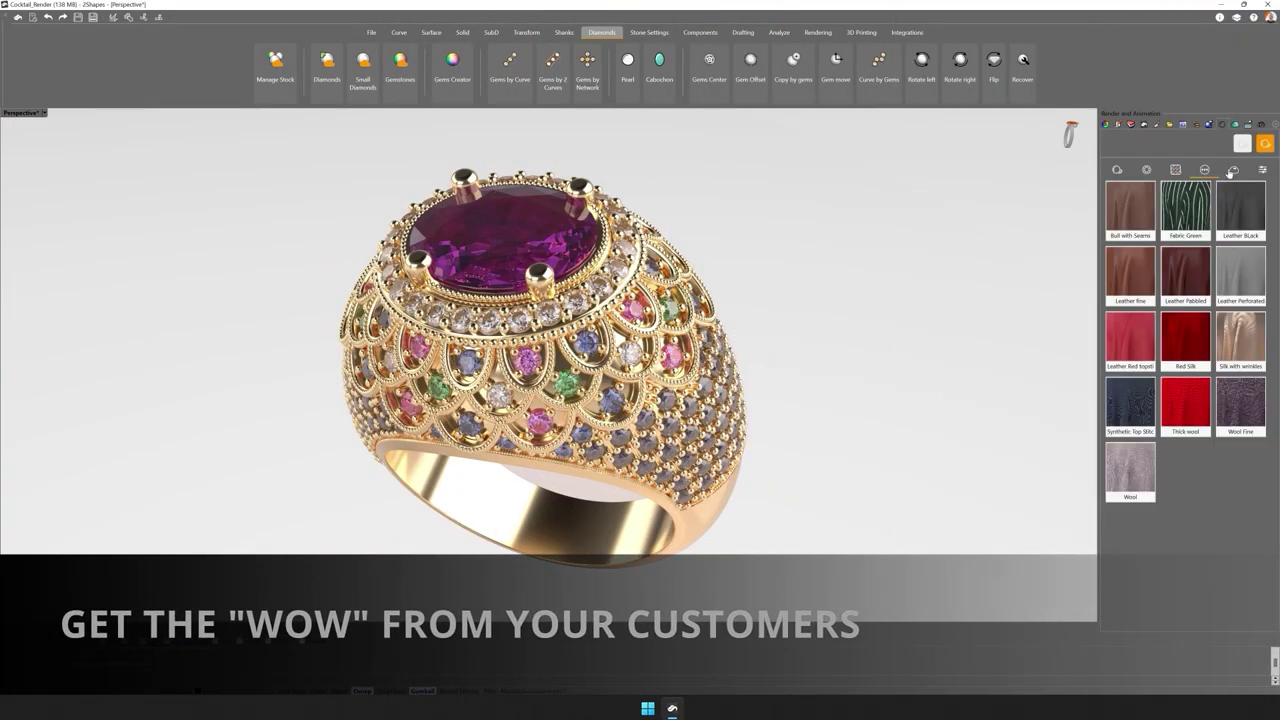
left_click(1233, 170)
left_click(1262, 170)
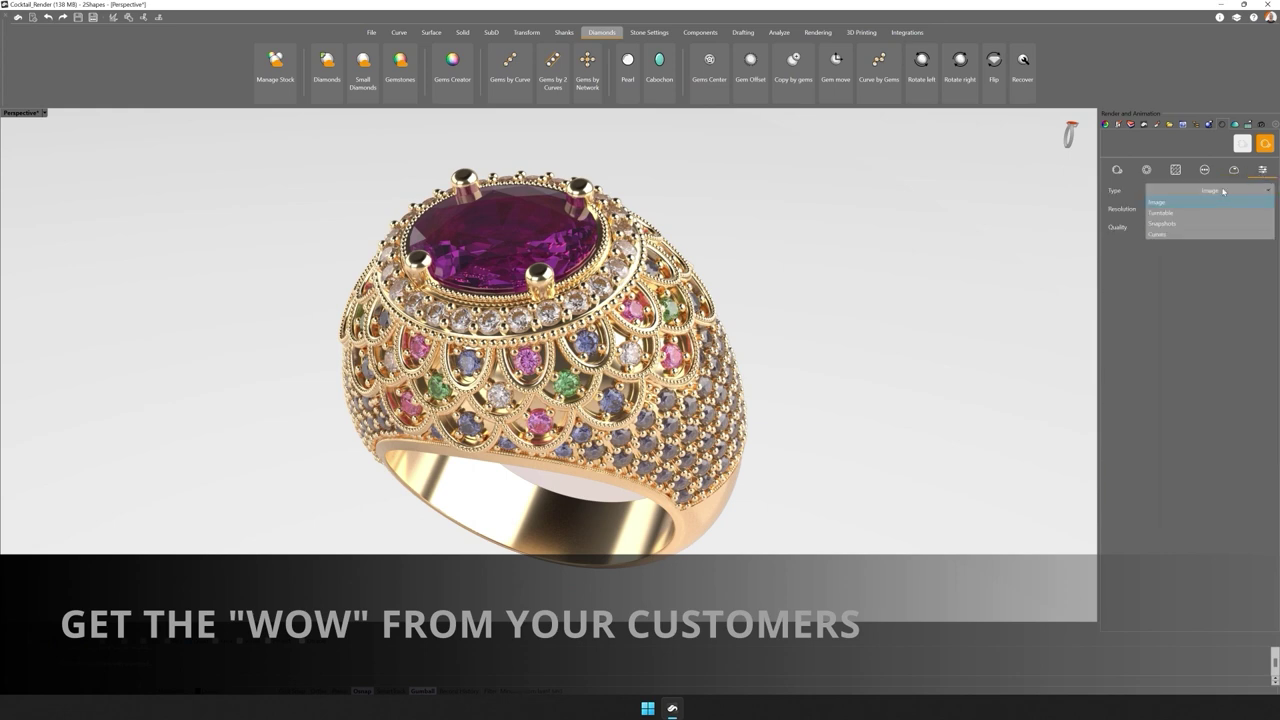